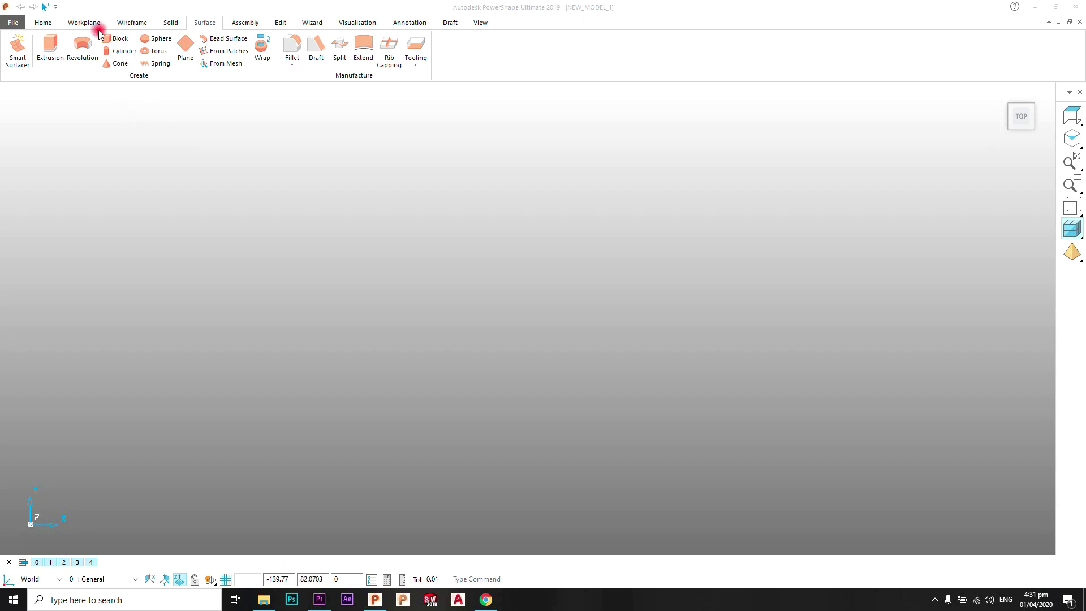
# Draw an eight-sided polygon centred on the origin, using centre point and edge midpoint with a value of 50.
pyautogui.click(132, 22)
pyautogui.click(17, 64)
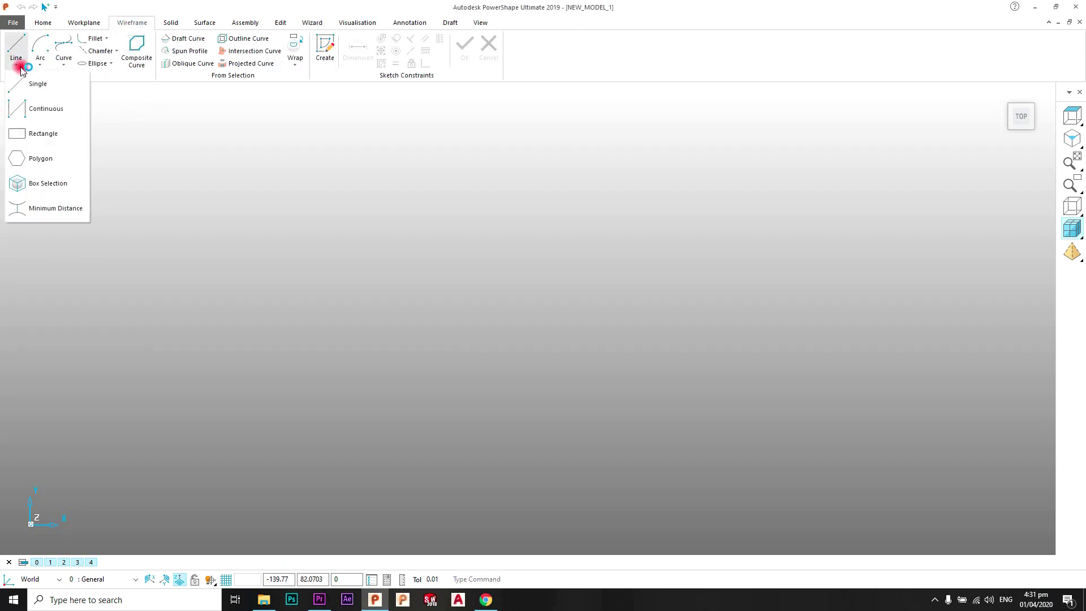
pyautogui.click(31, 160)
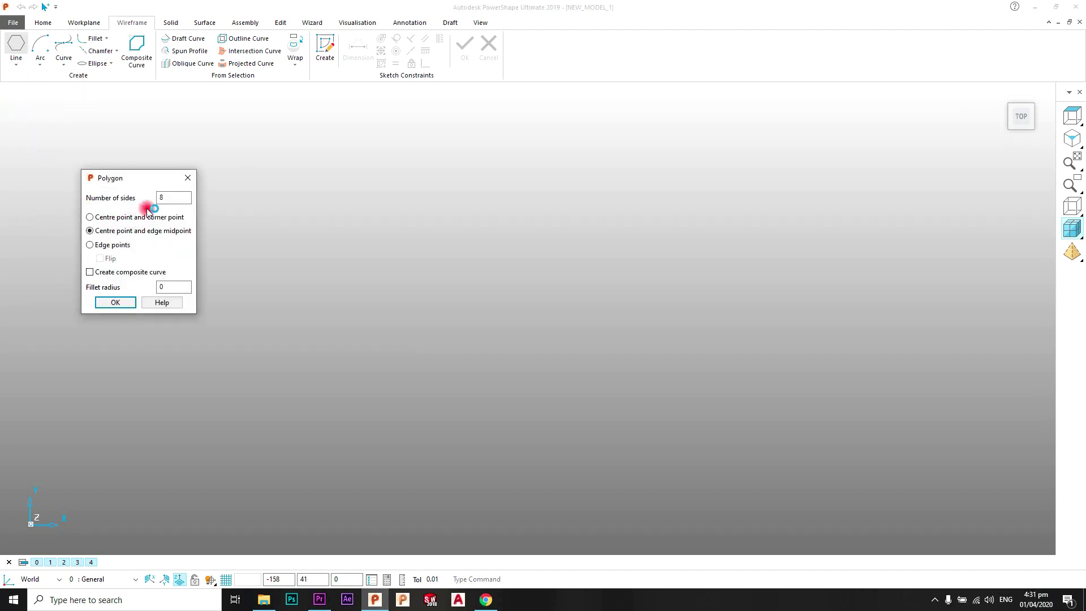
pyautogui.click(170, 198)
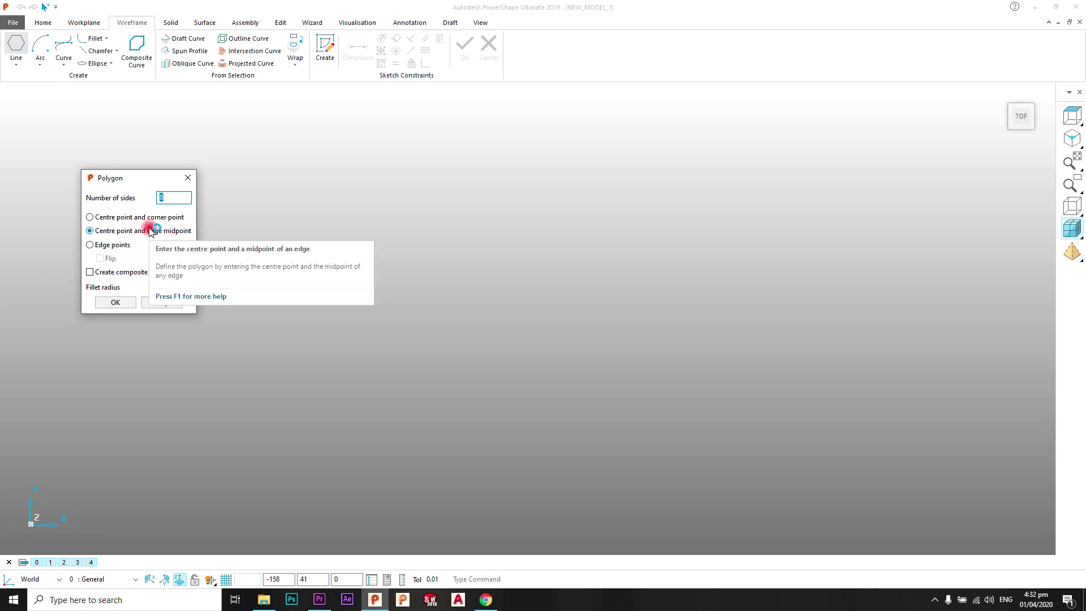
pyautogui.click(476, 579)
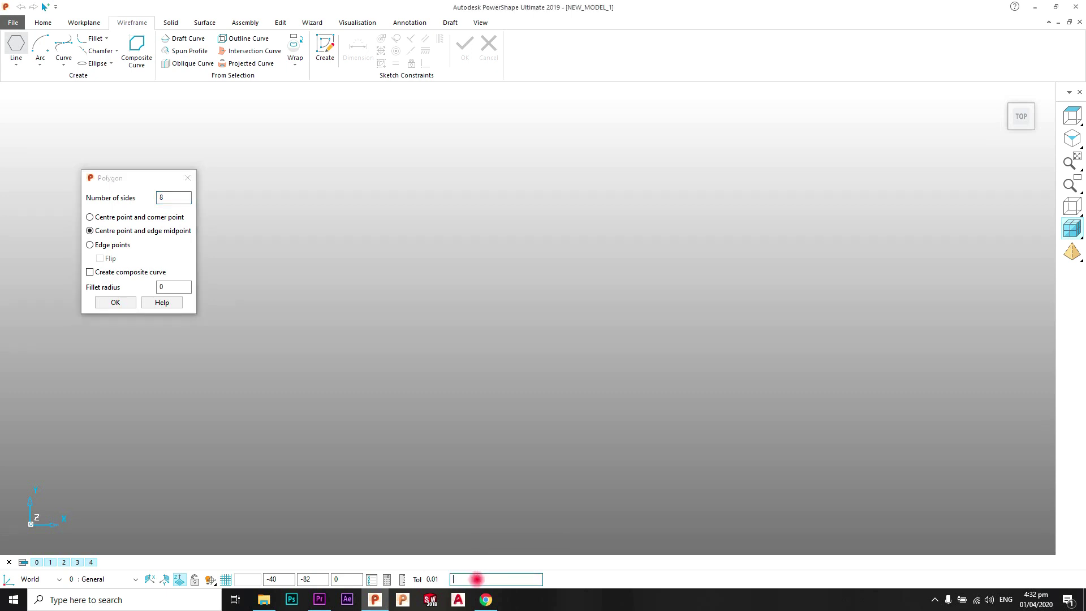
pyautogui.write('50')
pyautogui.press('Return')
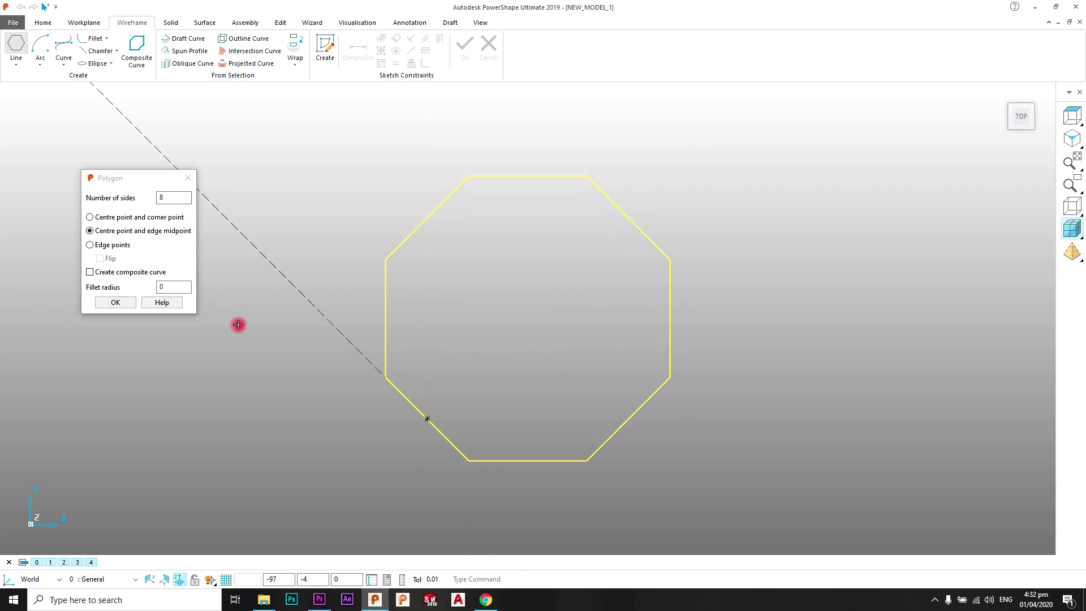
pyautogui.click(115, 302)
pyautogui.click(309, 307)
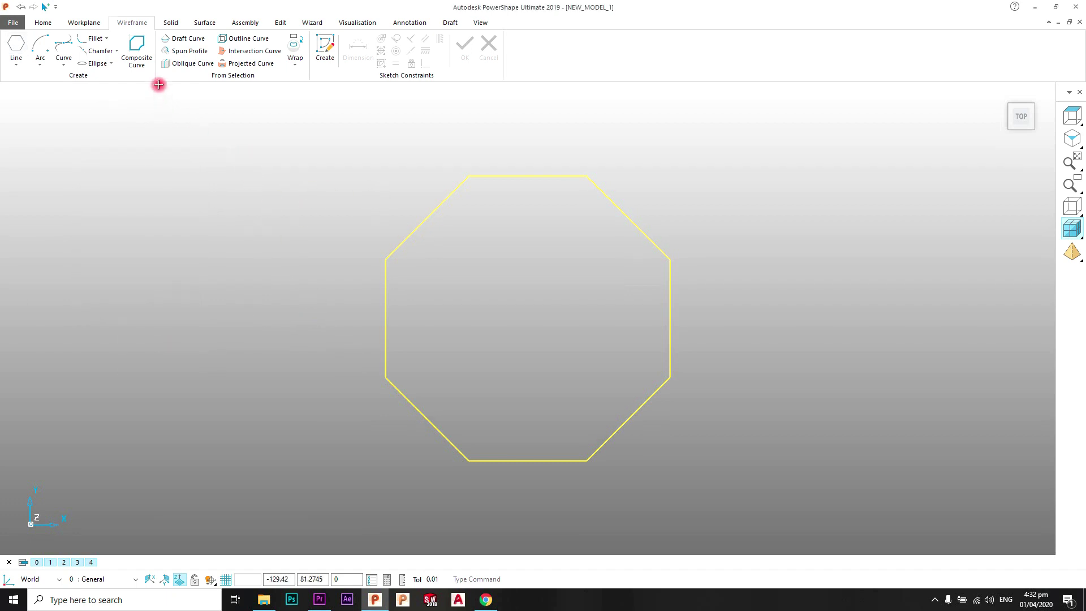
# Join the octagon's eight edges into one closed composite curve and save it.
pyautogui.click(144, 62)
pyautogui.click(415, 229)
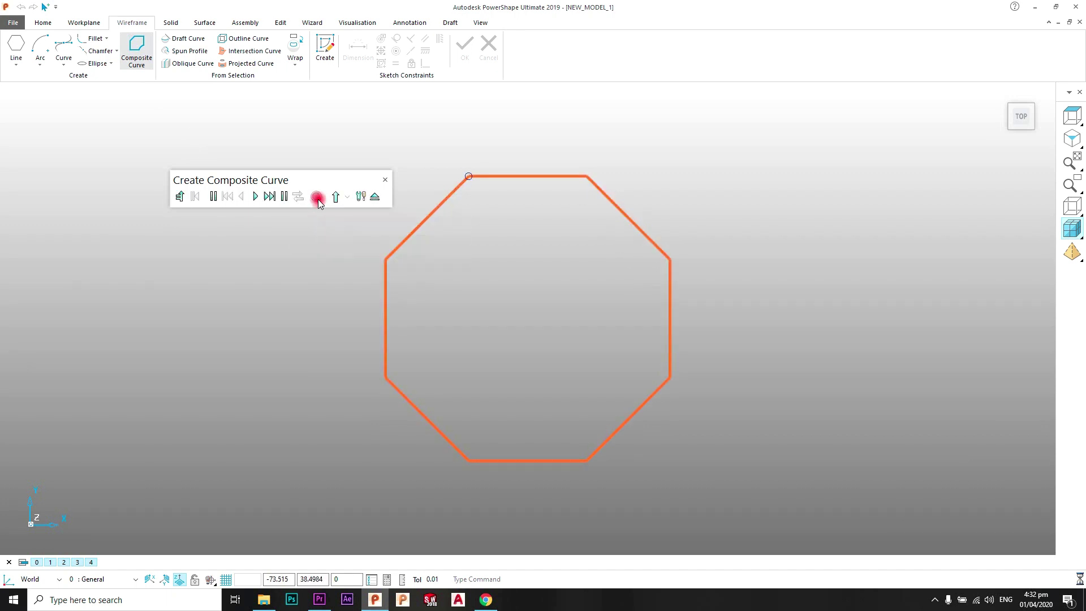
pyautogui.click(375, 197)
pyautogui.click(840, 204)
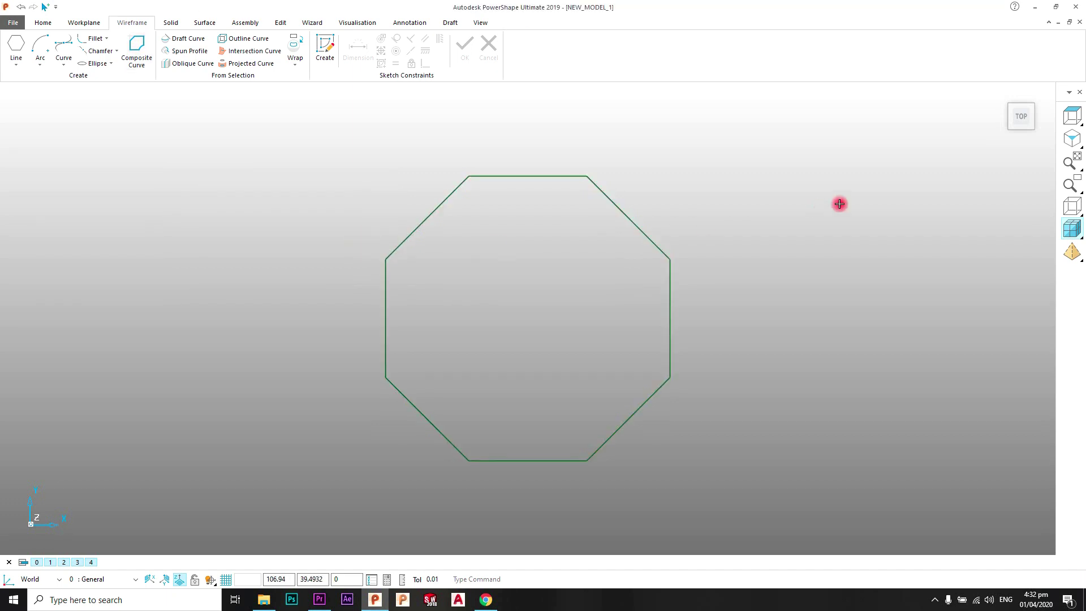
# In an isometric view, create an extrusion surface from the octagonal composite curve.
pyautogui.click(1071, 140)
pyautogui.scroll(-5, 755, 228)
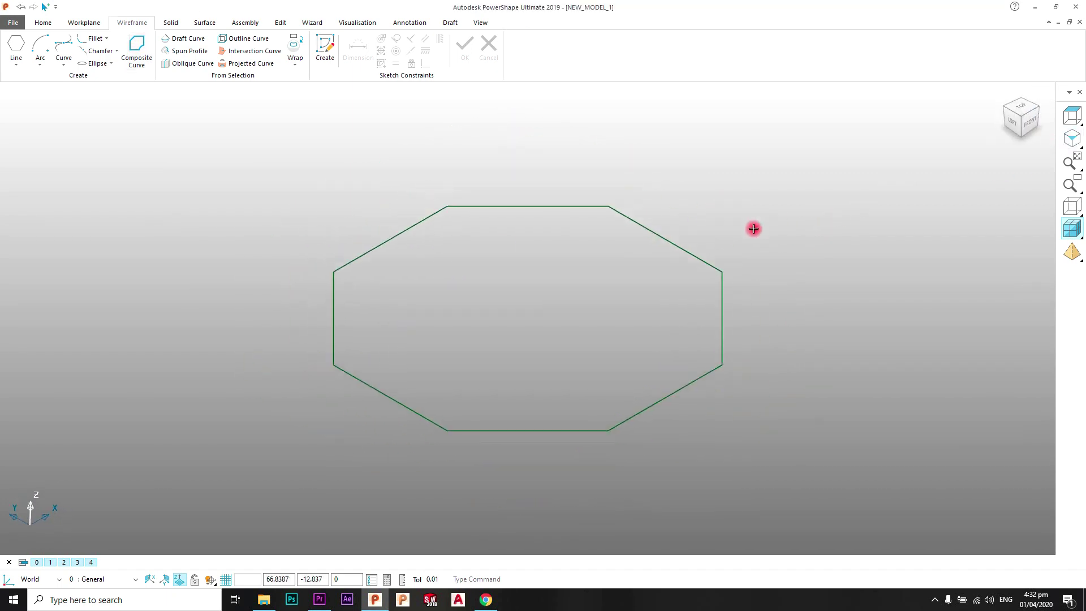
pyautogui.scroll(2, 502, 291)
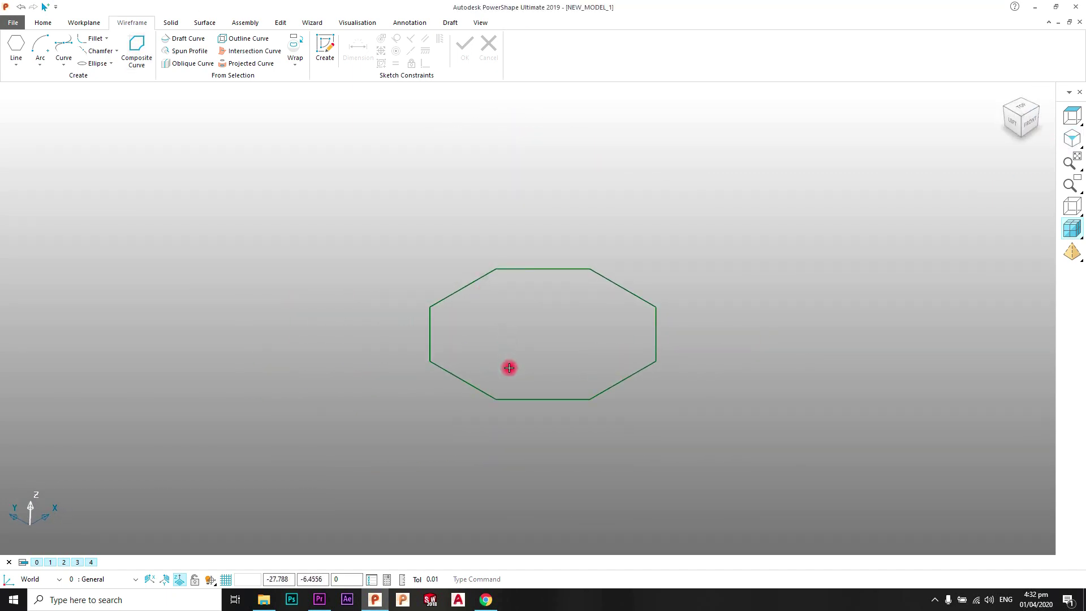
pyautogui.click(528, 399)
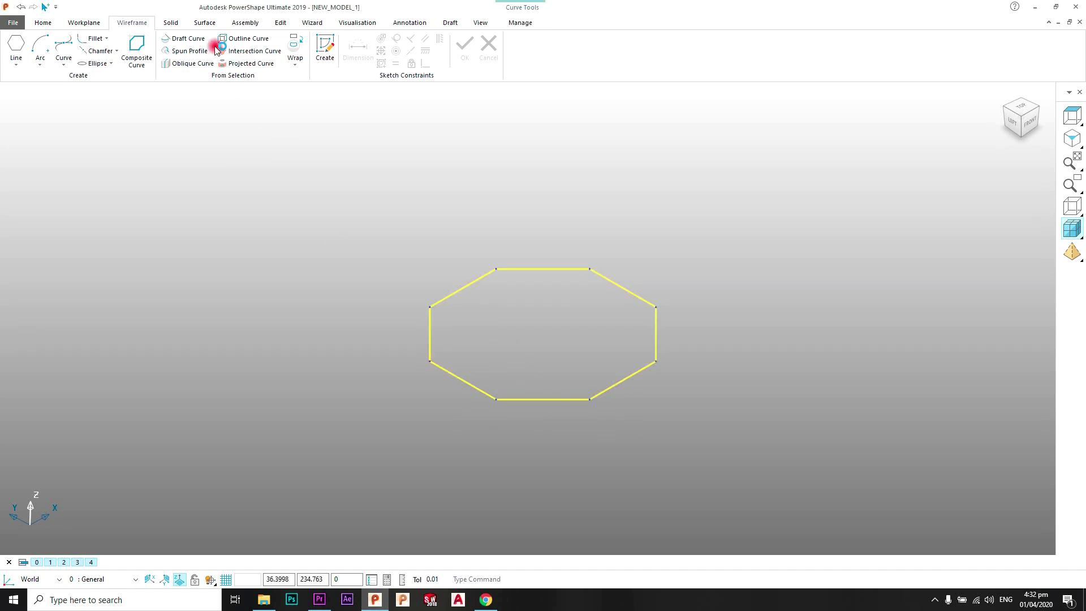
pyautogui.click(204, 23)
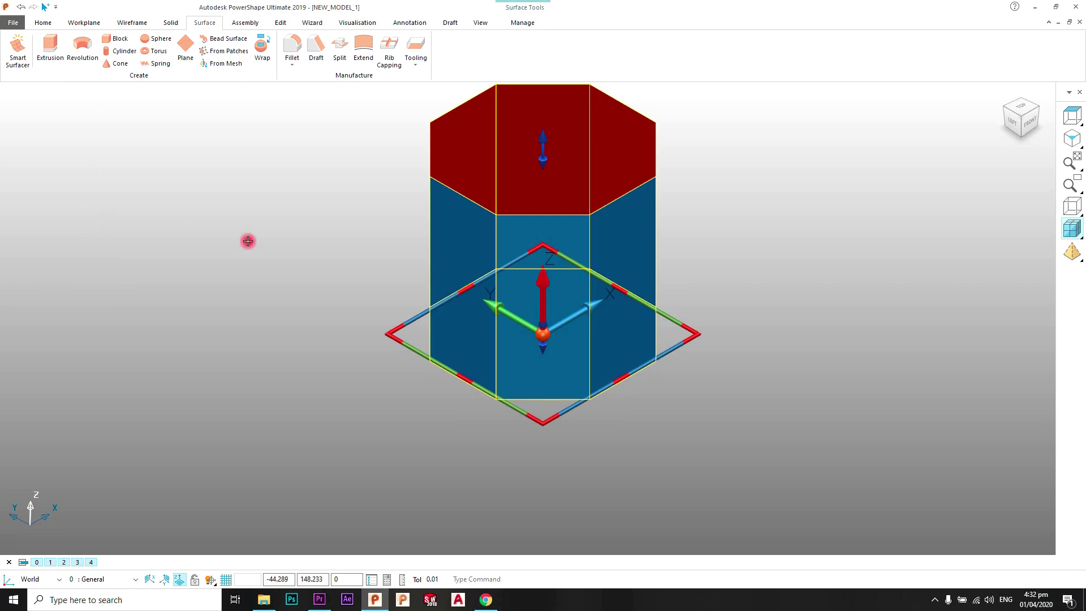
# Stretch the octagonal extrusion upward to a Direction 1 length of about 128.
pyautogui.moveTo(515, 316); pyautogui.dragTo(548, 243, button='middle')
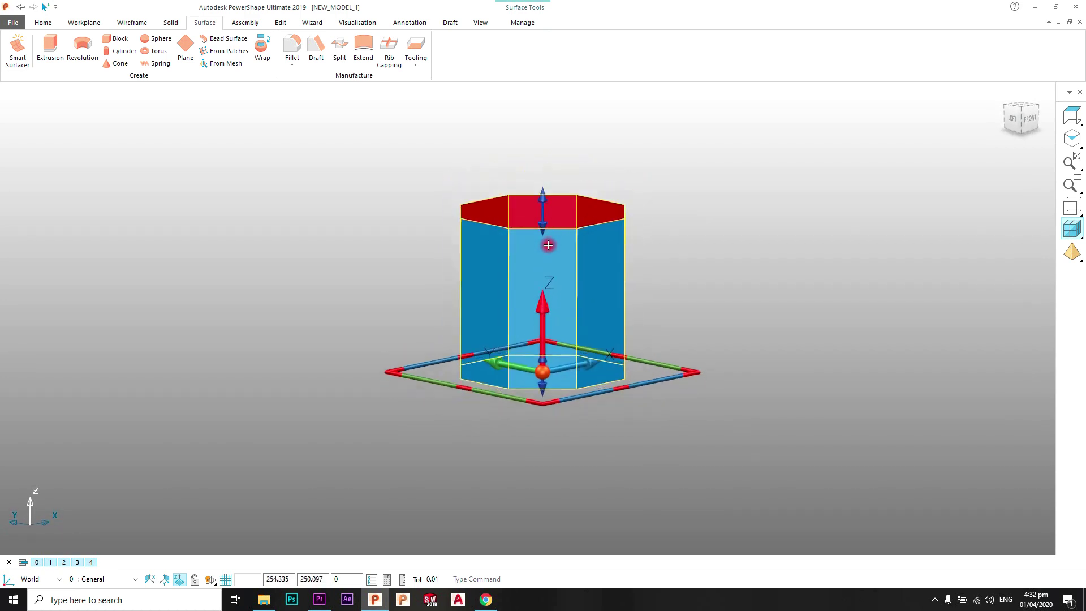
pyautogui.moveTo(545, 211); pyautogui.dragTo(547, 160)
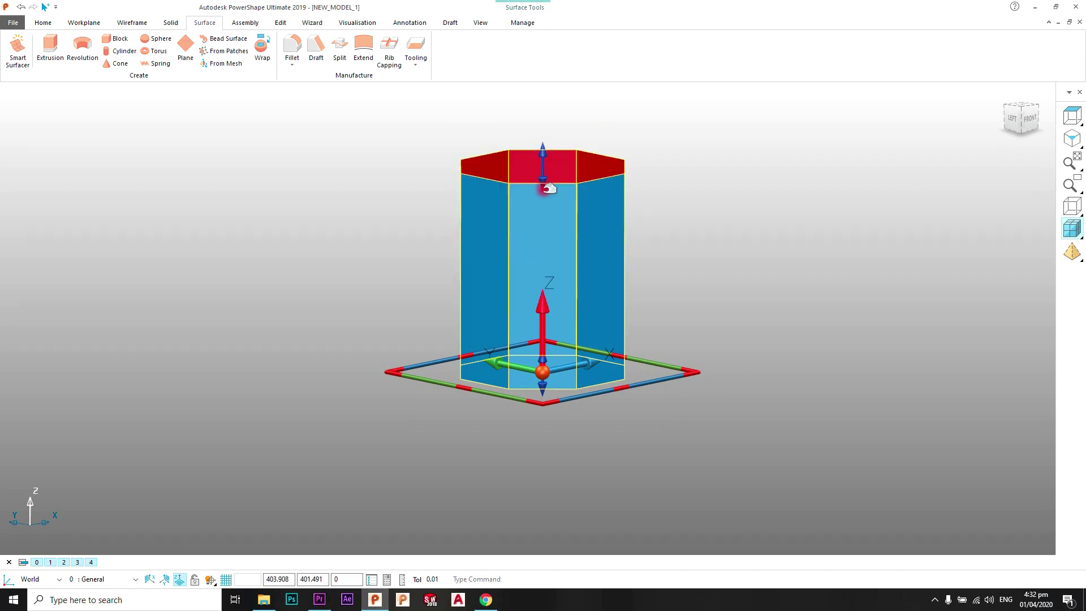
pyautogui.moveTo(557, 221); pyautogui.dragTo(547, 261, button='middle')
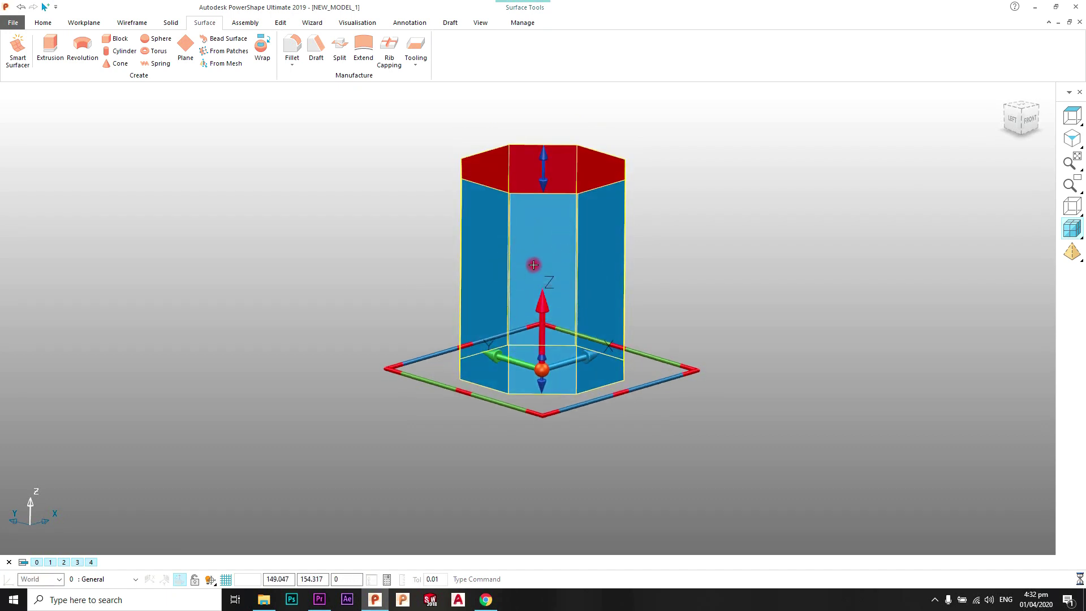
# Edit the octagonal extrusion and set its Direction 1 length to 100.
pyautogui.doubleClick(490, 307)
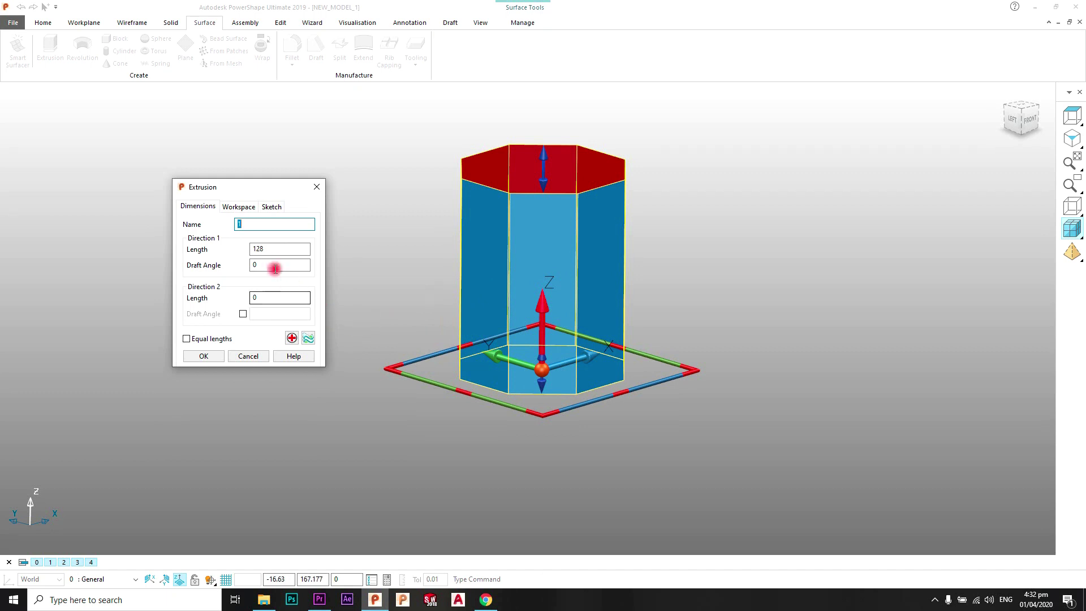
pyautogui.doubleClick(273, 250)
pyautogui.write('1')
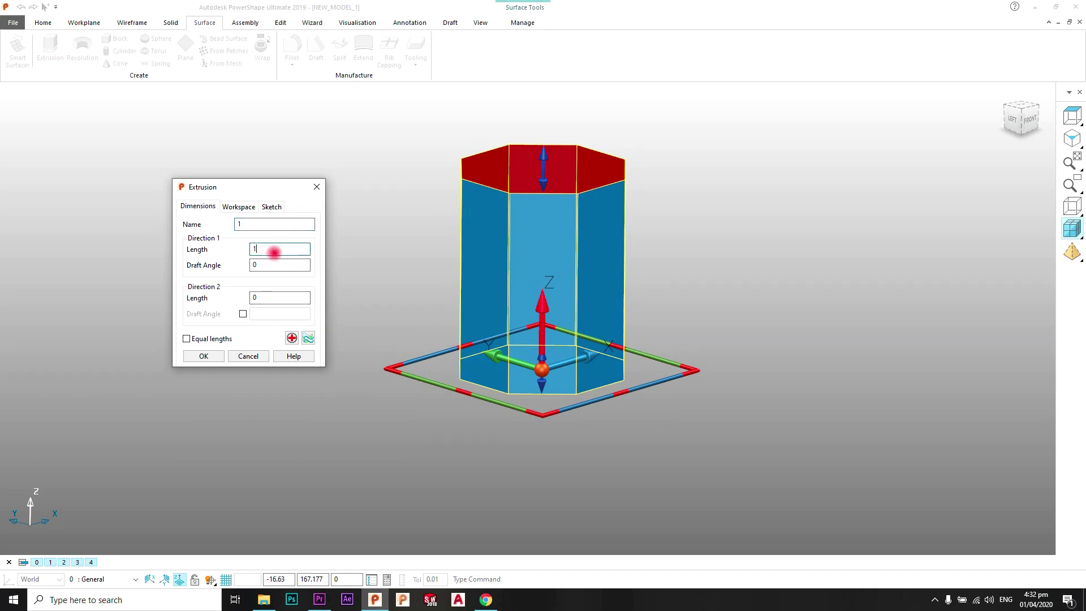
pyautogui.write('00')
pyautogui.press('Return')
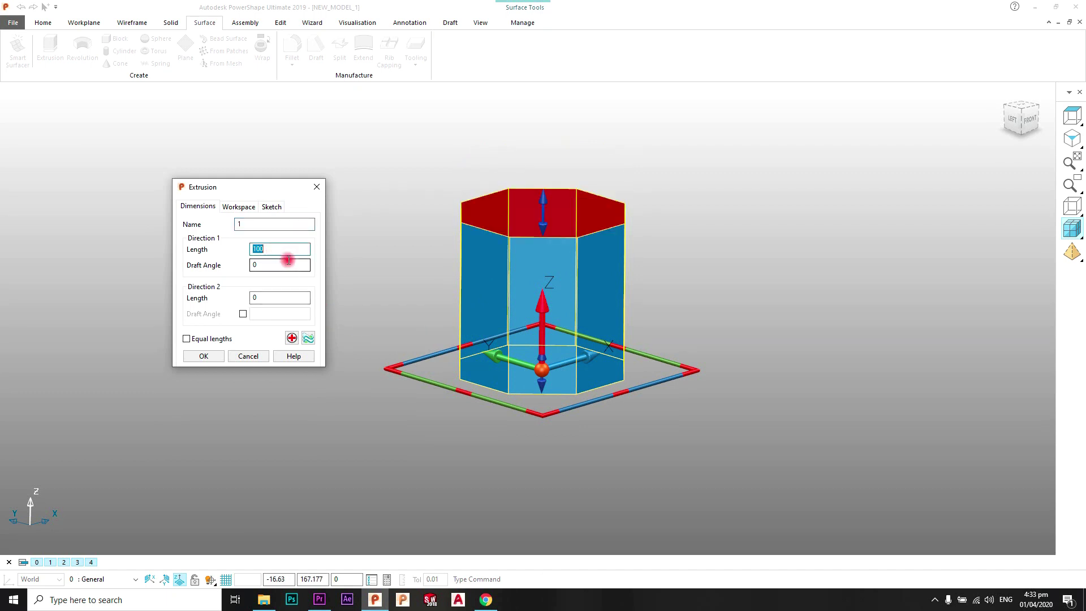
# Try Direction 1 draft angles of 2 and 1 on the extrusion, and reset the angle to 0.
pyautogui.click(261, 269)
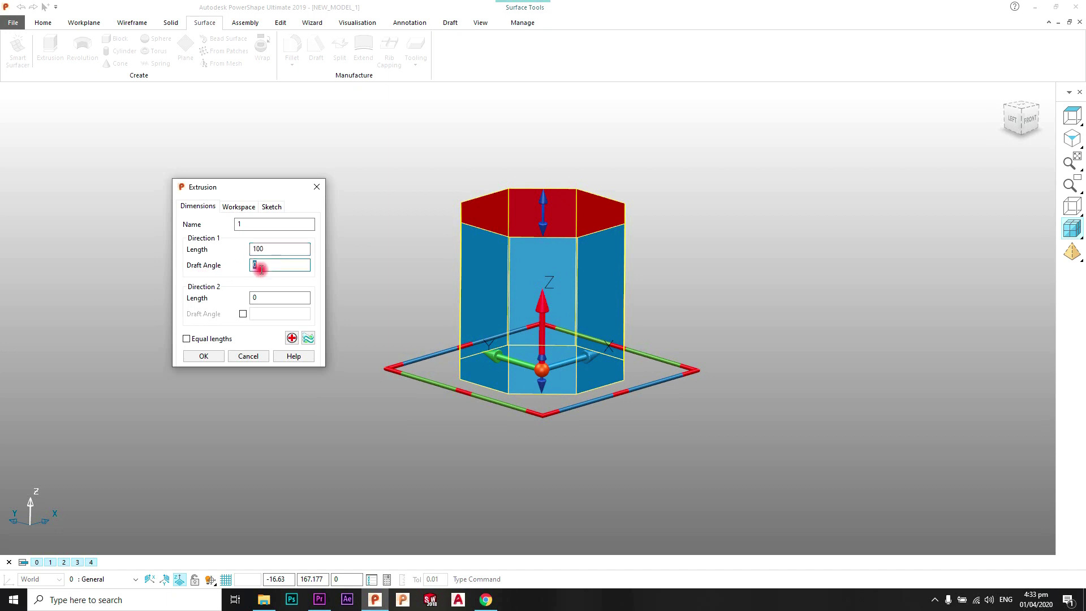
pyautogui.press('Return')
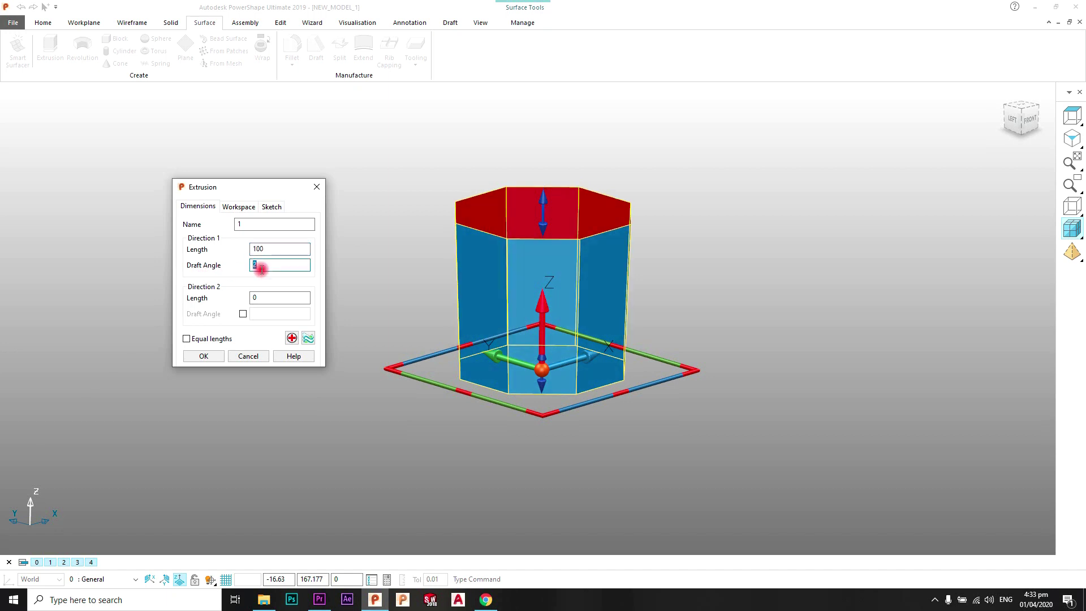
pyautogui.write('1')
pyautogui.press('Return')
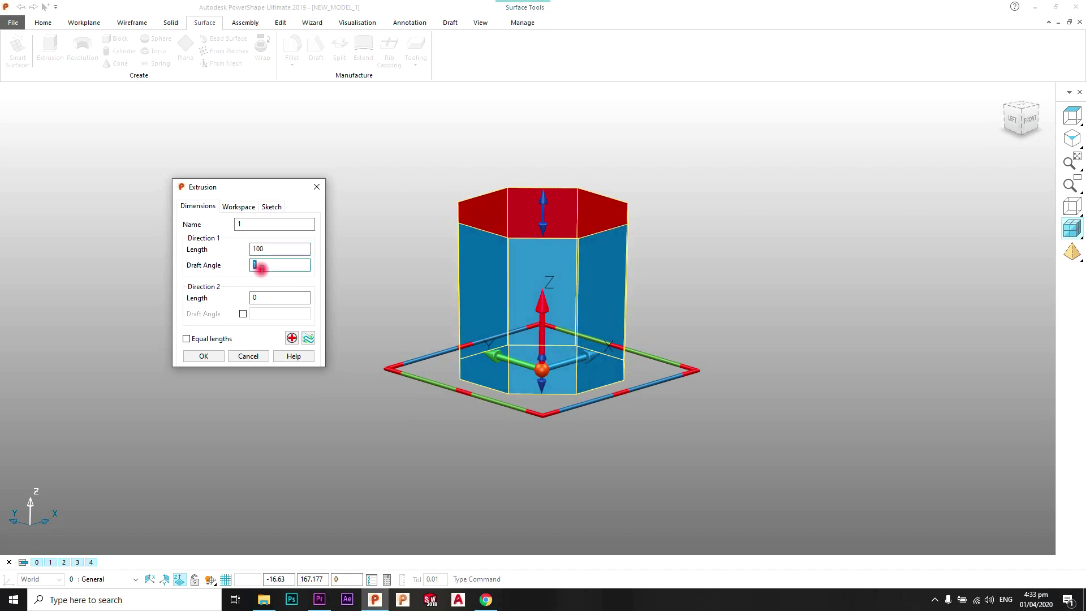
pyautogui.write('0')
pyautogui.press('Return')
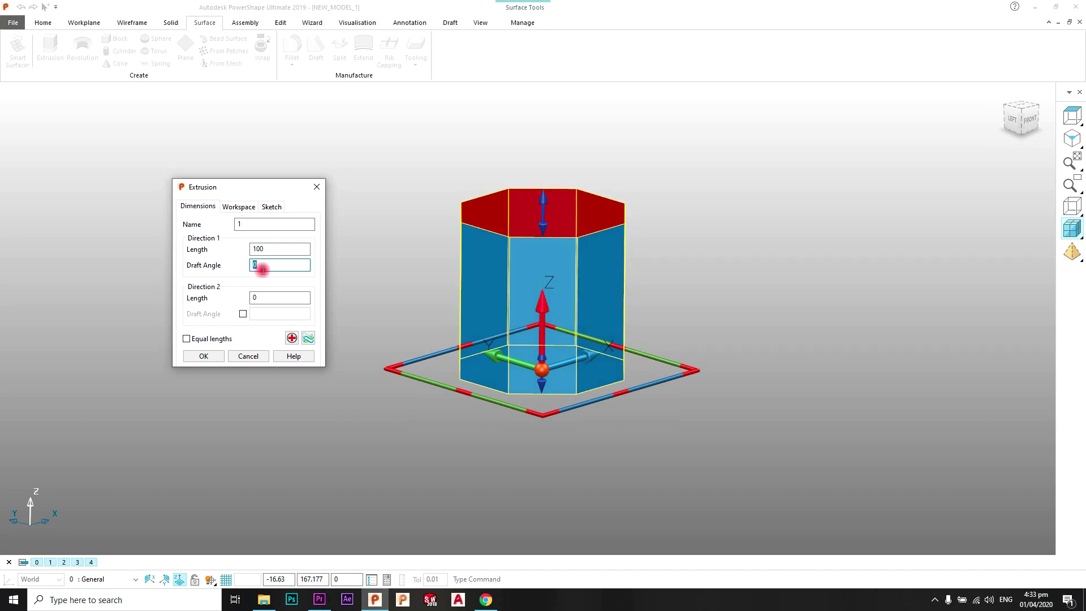
# Try a Direction 2 length of 100 on the extrusion, and reset that length to 0.
pyautogui.doubleClick(262, 301)
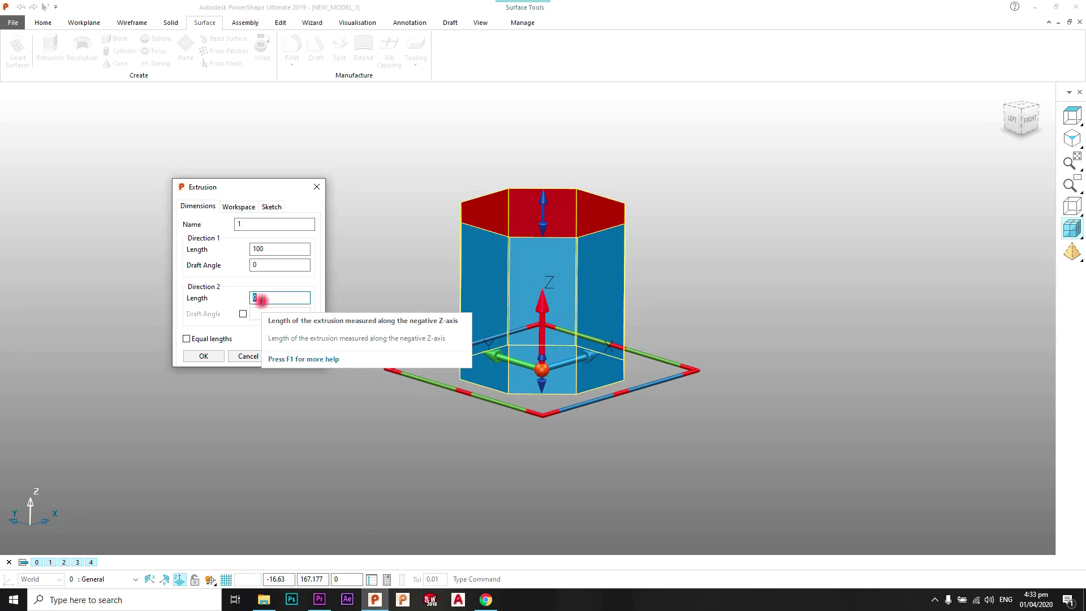
pyautogui.write('100')
pyautogui.press('Return')
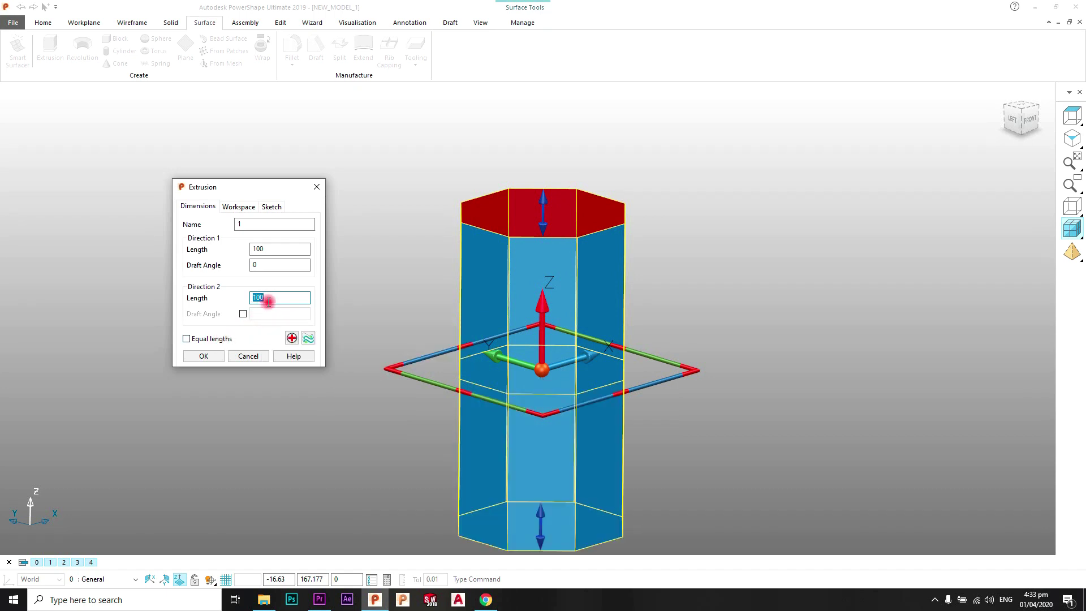
pyautogui.write('0')
pyautogui.press('Return')
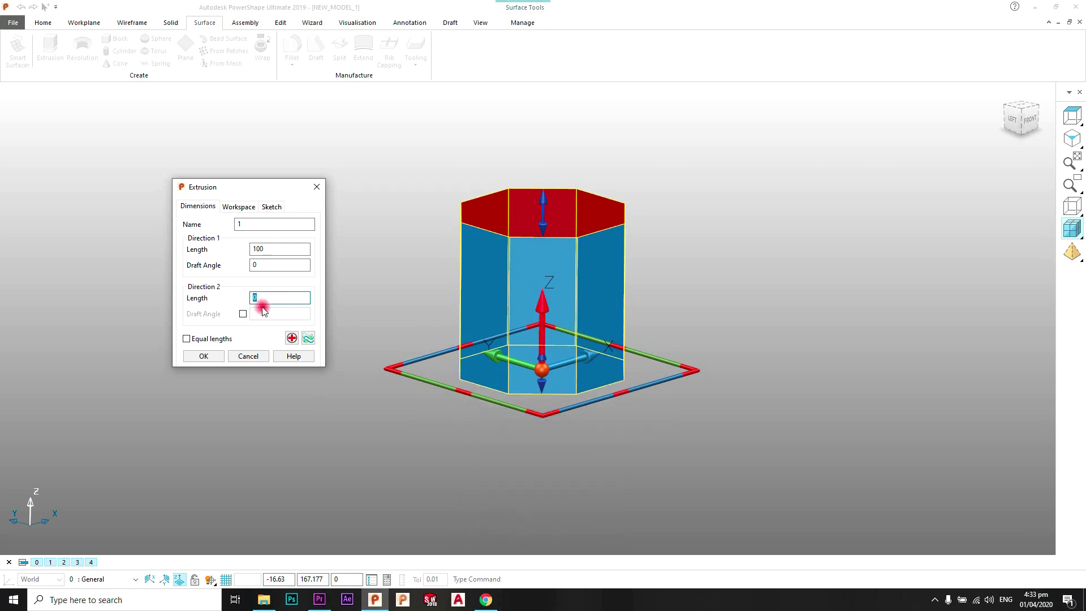
# Enable equal lengths in both directions for the extrusion, view its sketch options, and accept the changes.
pyautogui.click(205, 339)
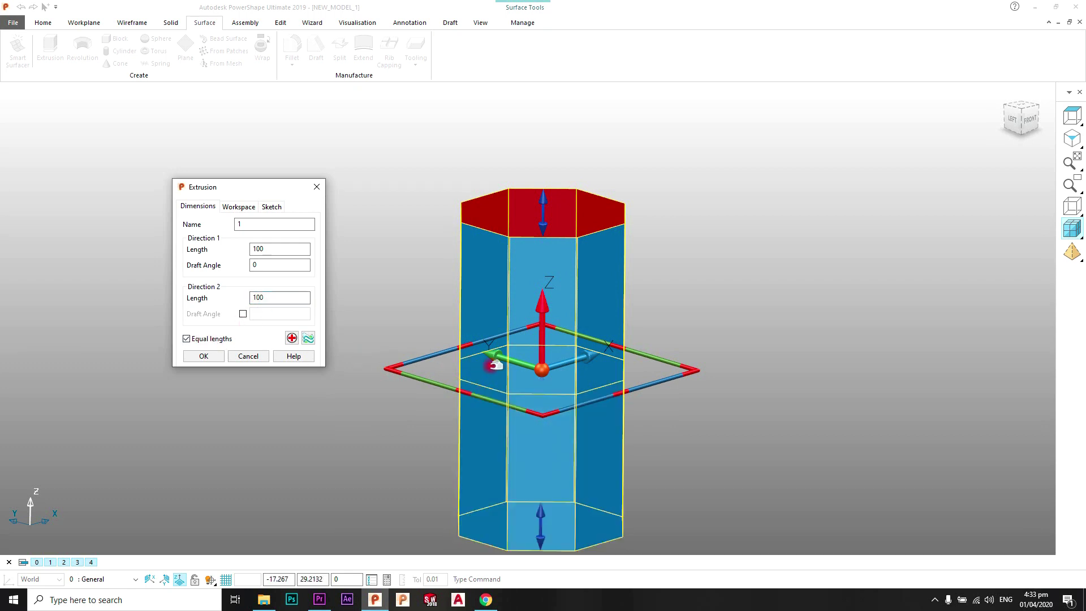
pyautogui.moveTo(492, 365)
pyautogui.mouseDown(button='middle')
pyautogui.moveTo(558, 260)
pyautogui.moveTo(515, 428)
pyautogui.moveTo(538, 322)
pyautogui.moveTo(503, 362)
pyautogui.moveTo(485, 347)
pyautogui.mouseUp(button='middle')
pyautogui.click(272, 207)
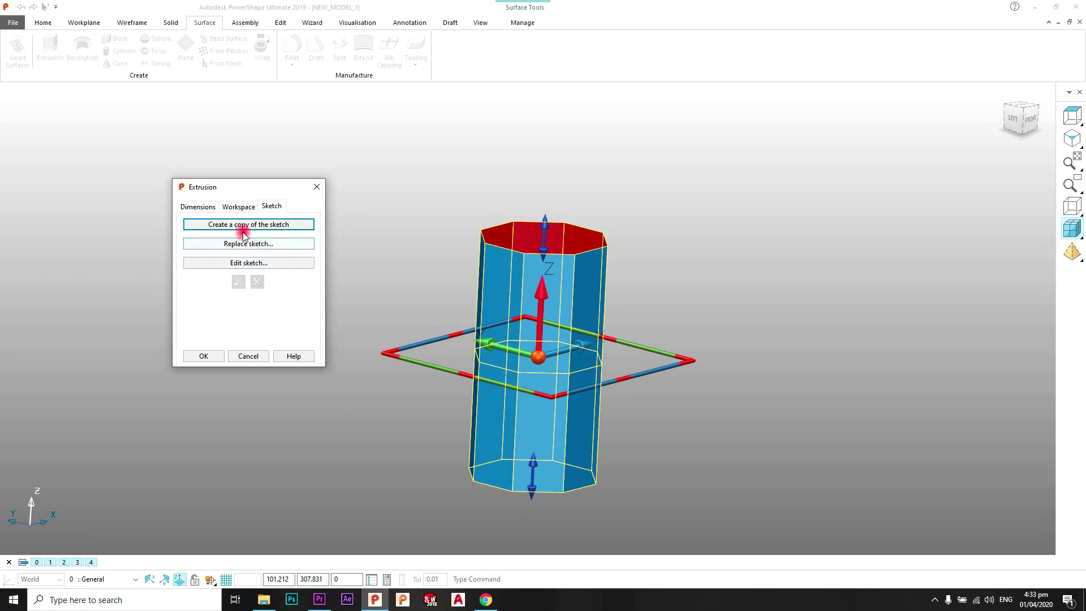
pyautogui.click(204, 356)
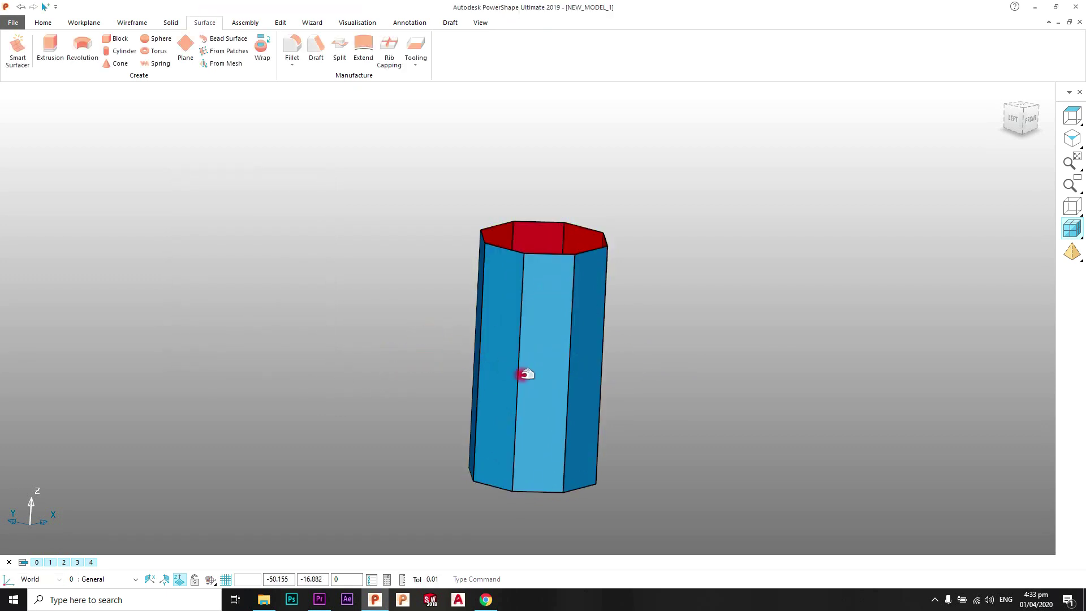
# Reopen the octagonal extrusion for editing, create a copy of its sketch curve, and accept the extrusion.
pyautogui.moveTo(525, 374); pyautogui.dragTo(545, 402, button='middle')
pyautogui.scroll(2, 524, 379)
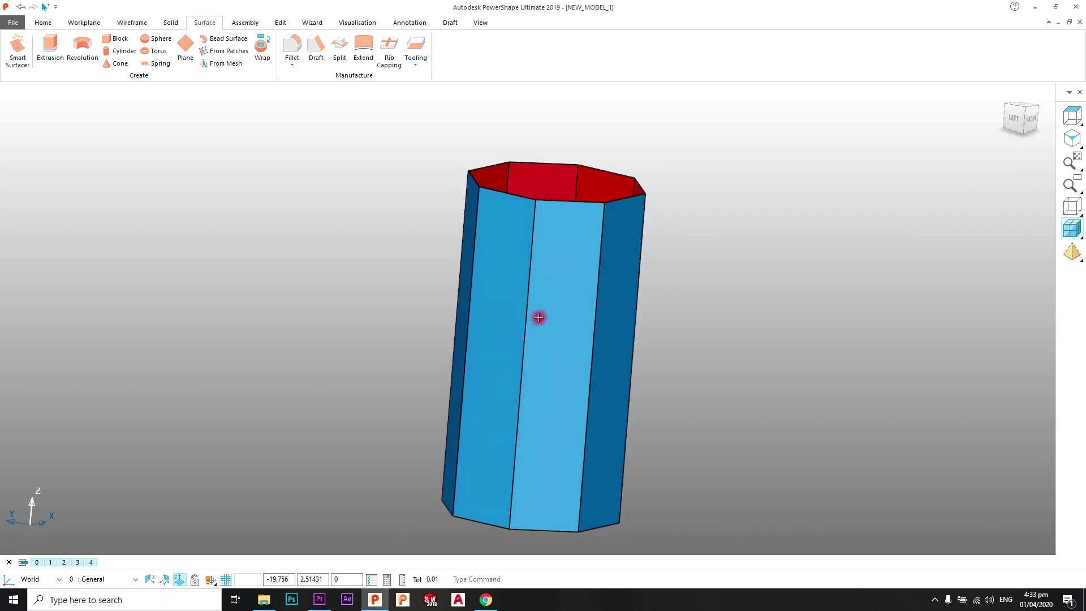
pyautogui.moveTo(539, 318); pyautogui.dragTo(546, 244, button='middle')
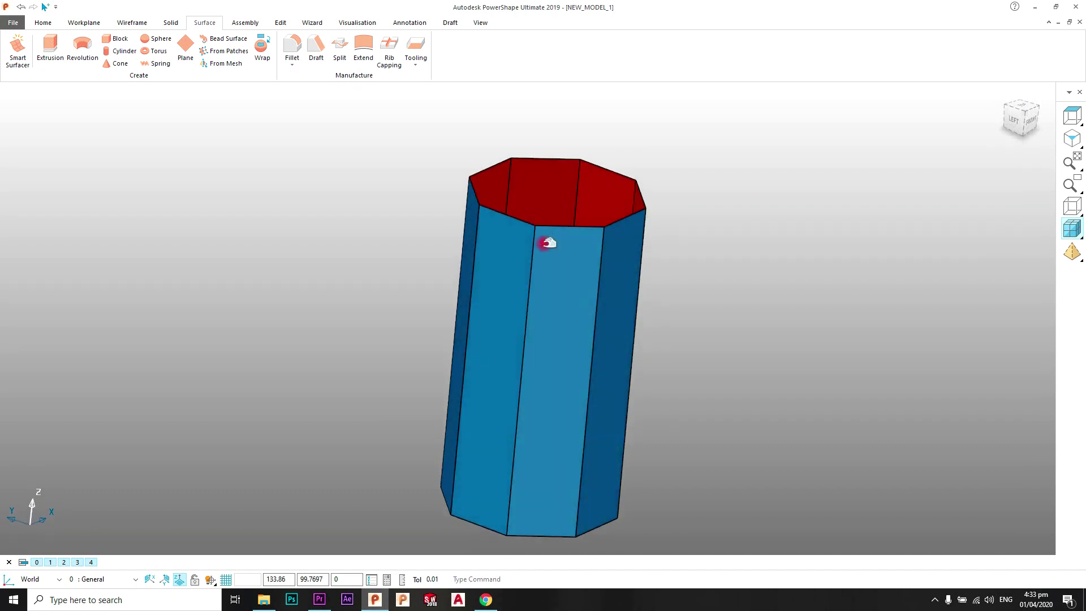
pyautogui.doubleClick(543, 331)
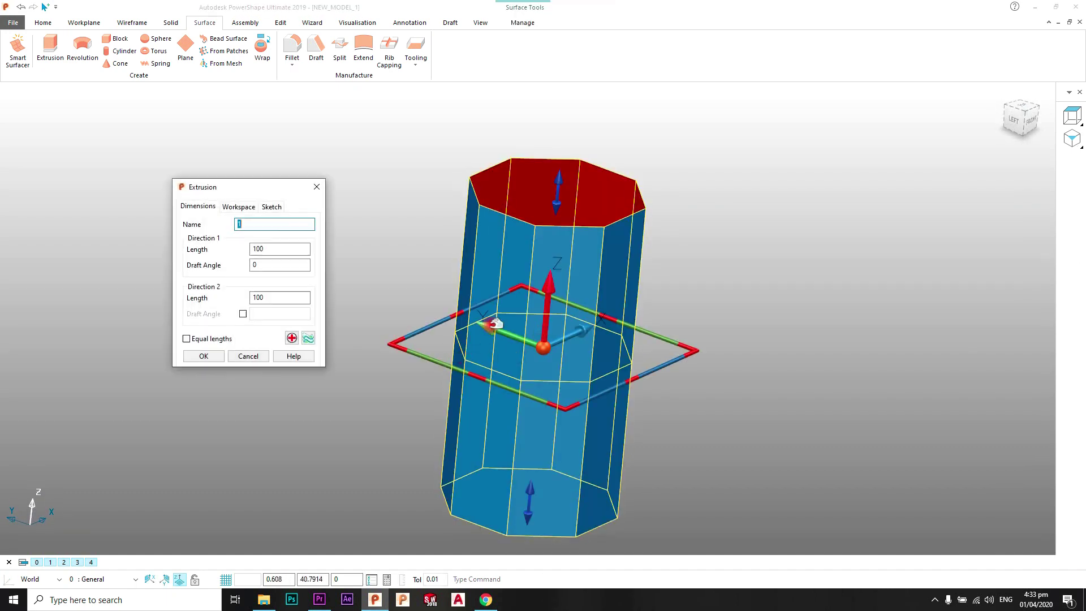
pyautogui.click(272, 207)
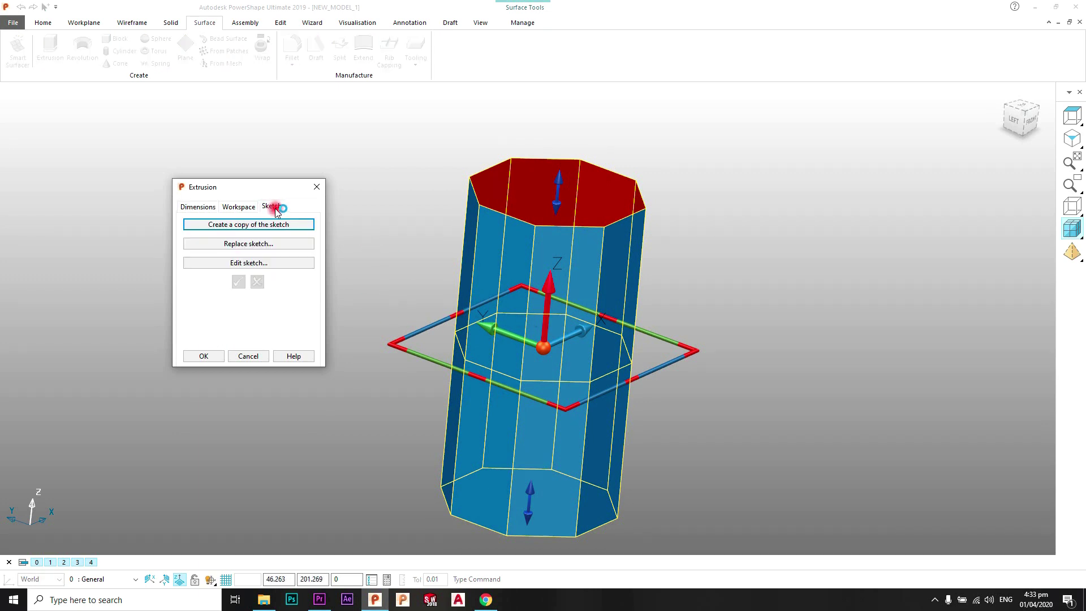
pyautogui.click(247, 225)
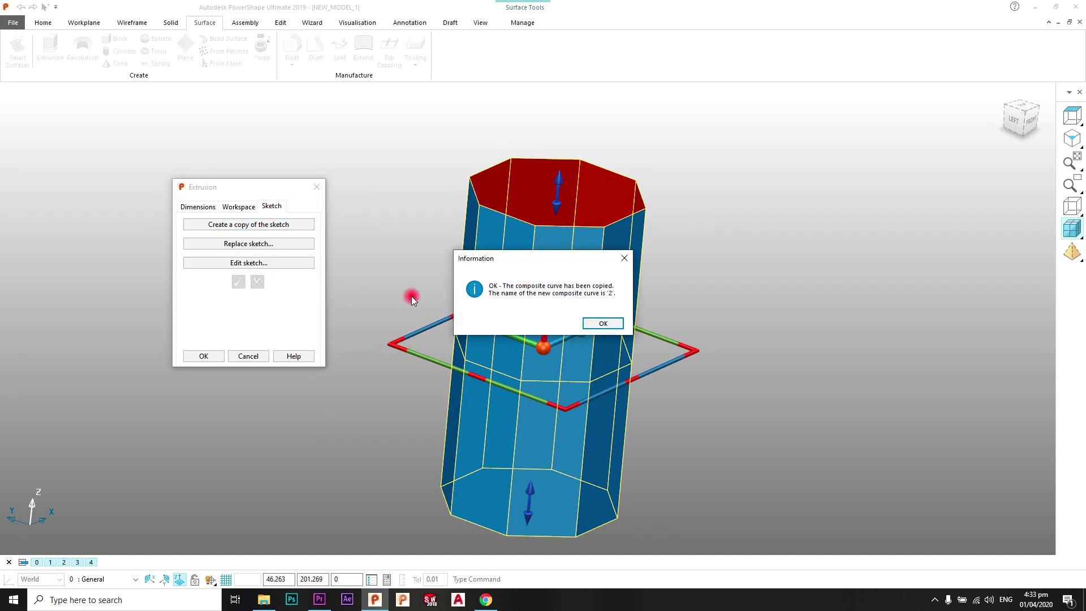
pyautogui.click(602, 324)
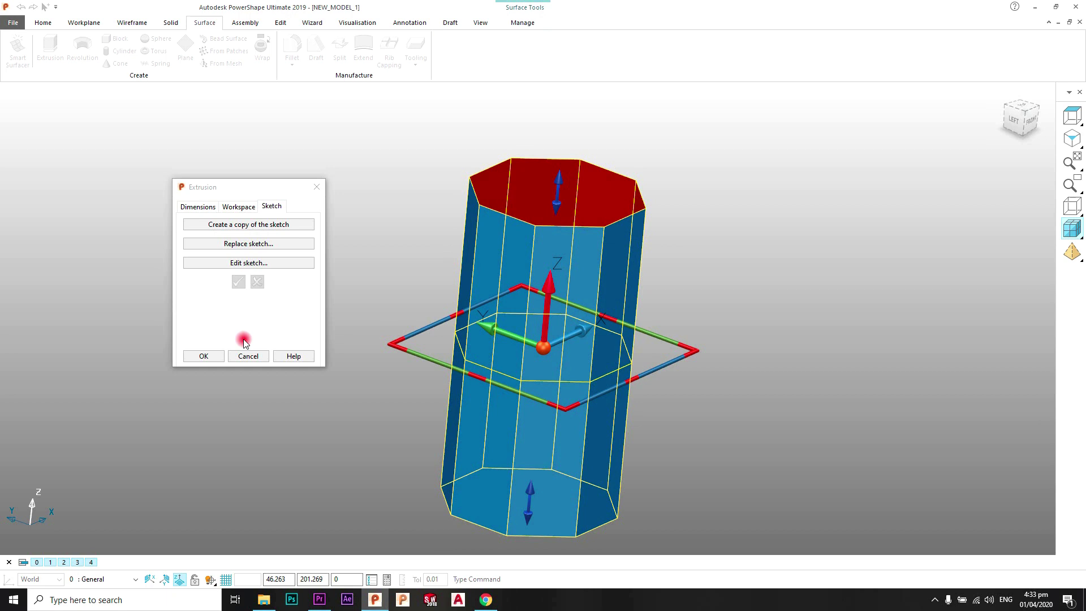
pyautogui.click(205, 355)
pyautogui.moveTo(539, 332); pyautogui.dragTo(550, 364, button='middle')
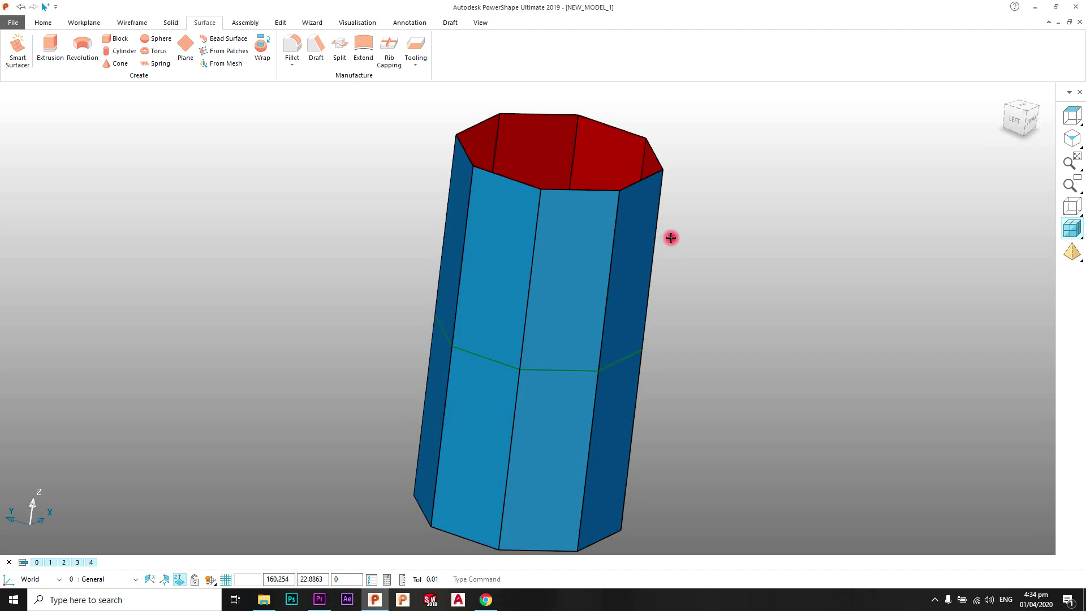
# Delete the octagonal extrusion with its curve, and create a new workplane at the origin.
pyautogui.moveTo(736, 126); pyautogui.dragTo(393, 357)
pyautogui.press('Delete')
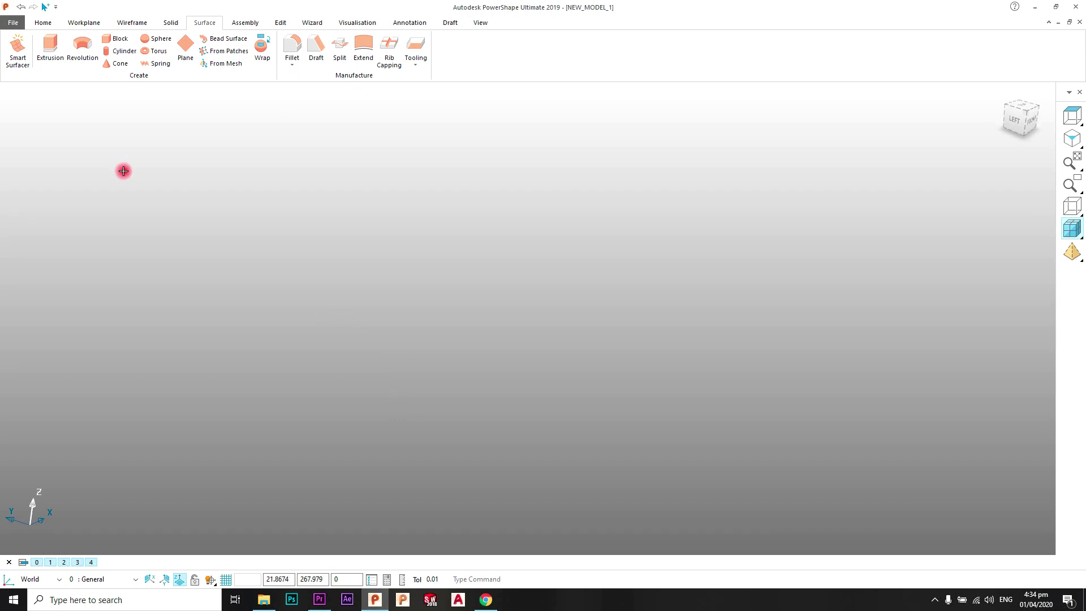
pyautogui.click(78, 25)
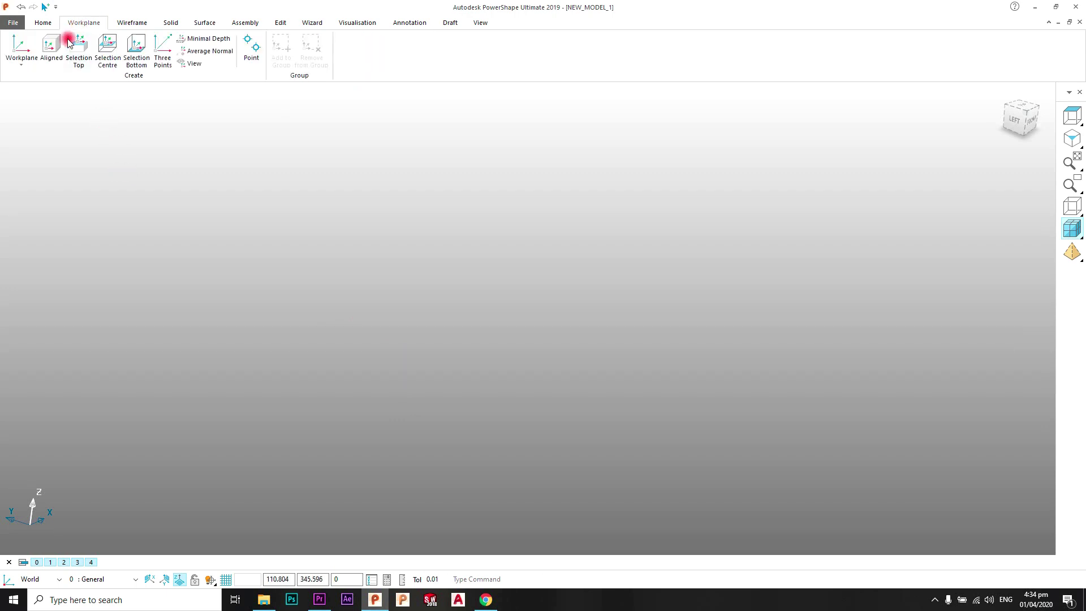
pyautogui.click(21, 46)
pyautogui.click(146, 200)
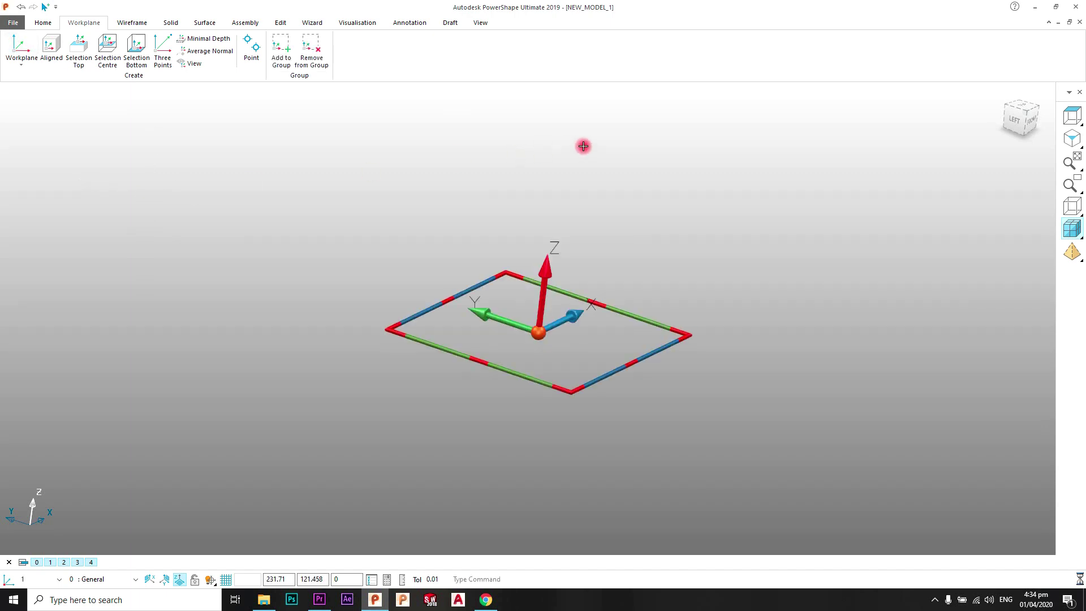
pyautogui.rightClick(601, 156)
pyautogui.click(601, 156)
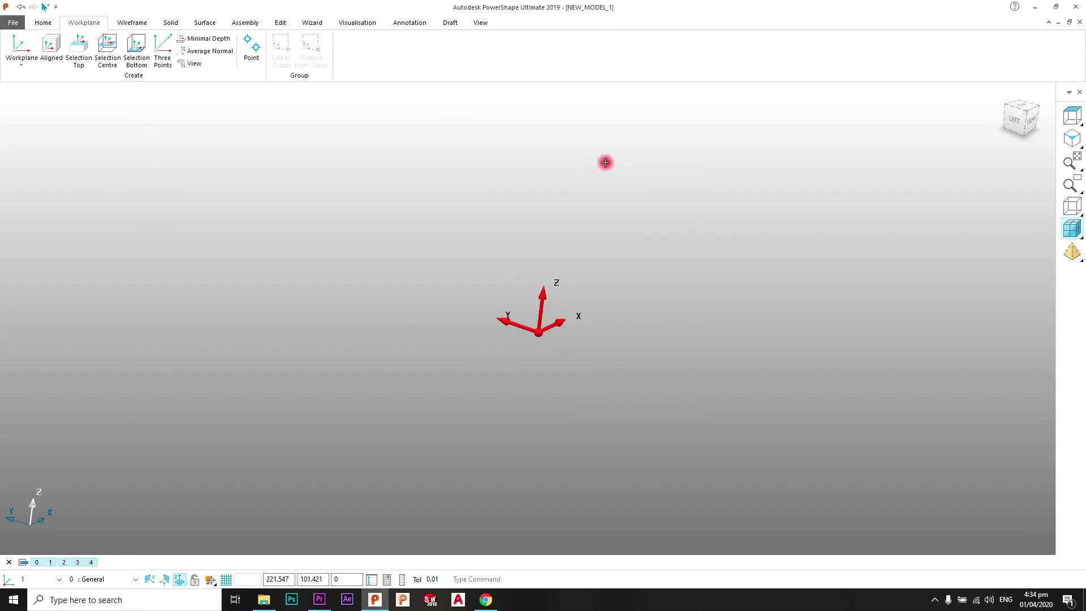
# In the top view, start a continuous line at the workplane origin with a segment about 50 long along X.
pyautogui.click(1026, 105)
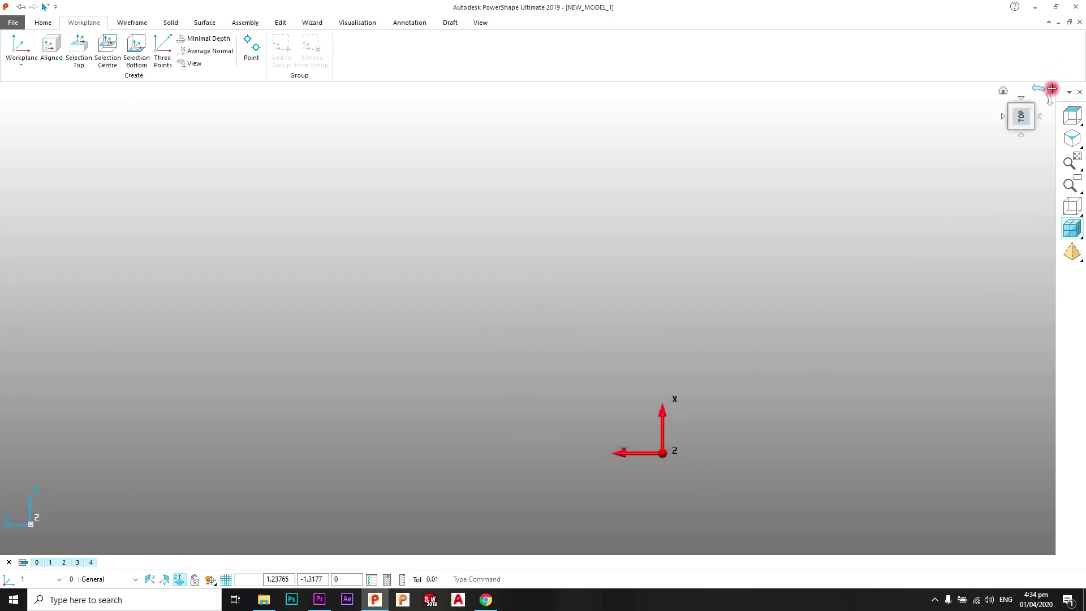
pyautogui.click(1050, 98)
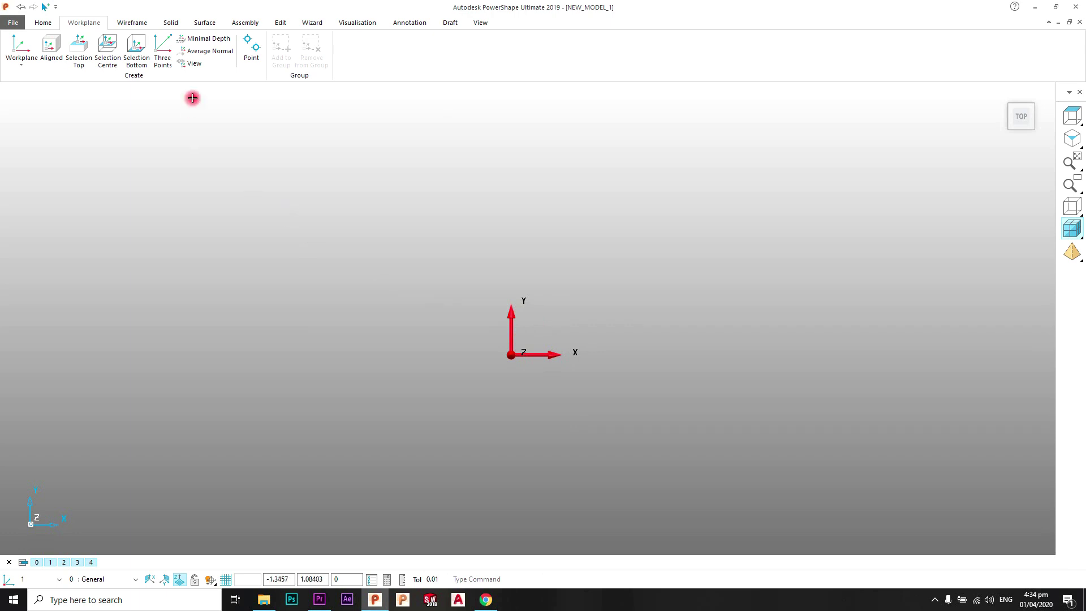
pyautogui.click(132, 23)
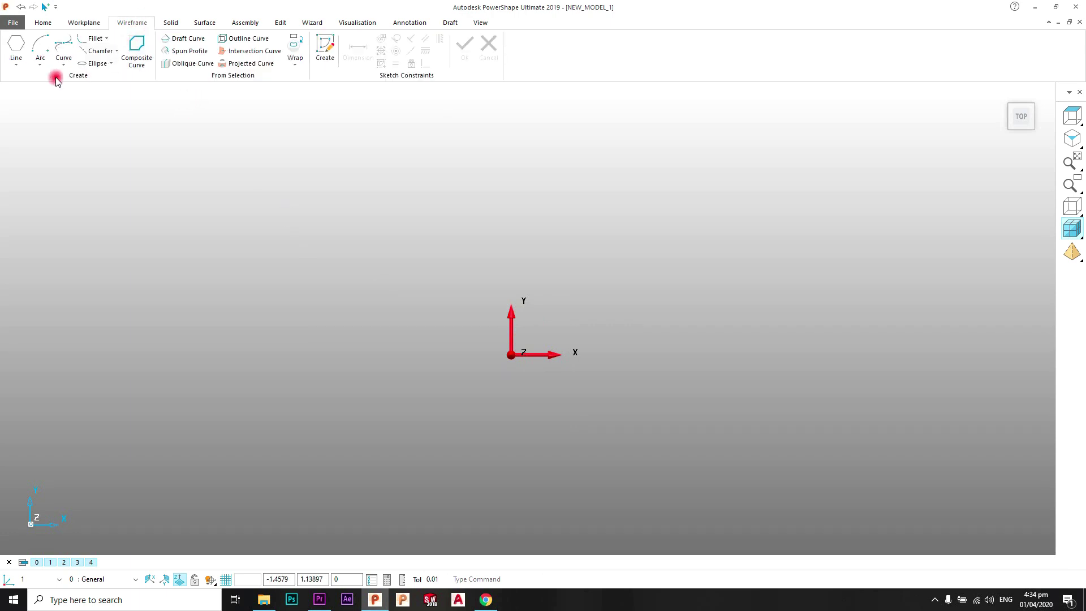
pyautogui.click(17, 65)
pyautogui.click(28, 109)
pyautogui.click(320, 245)
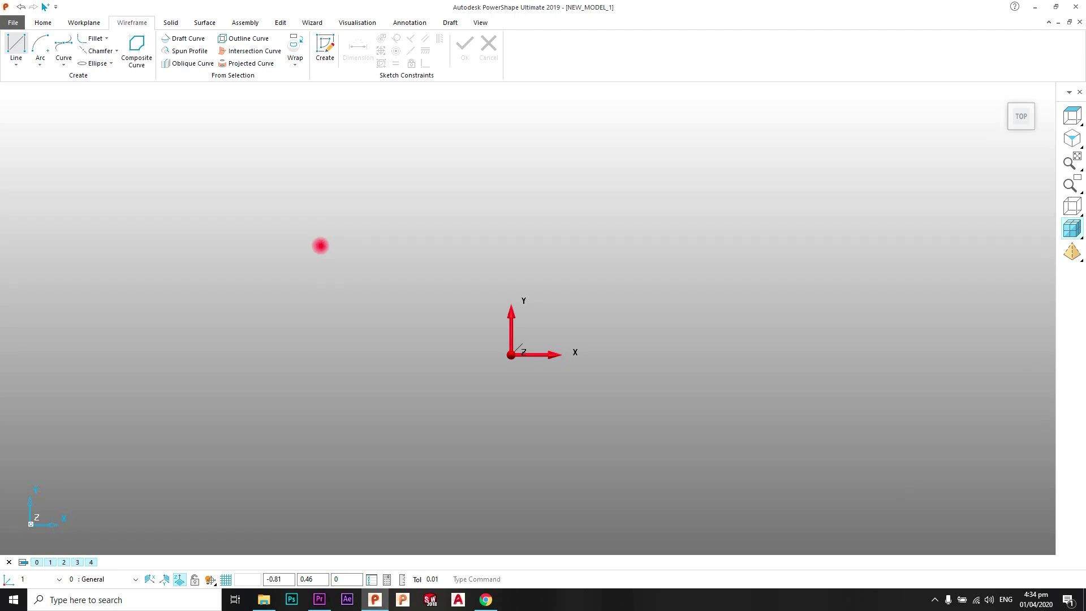
pyautogui.press('Return')
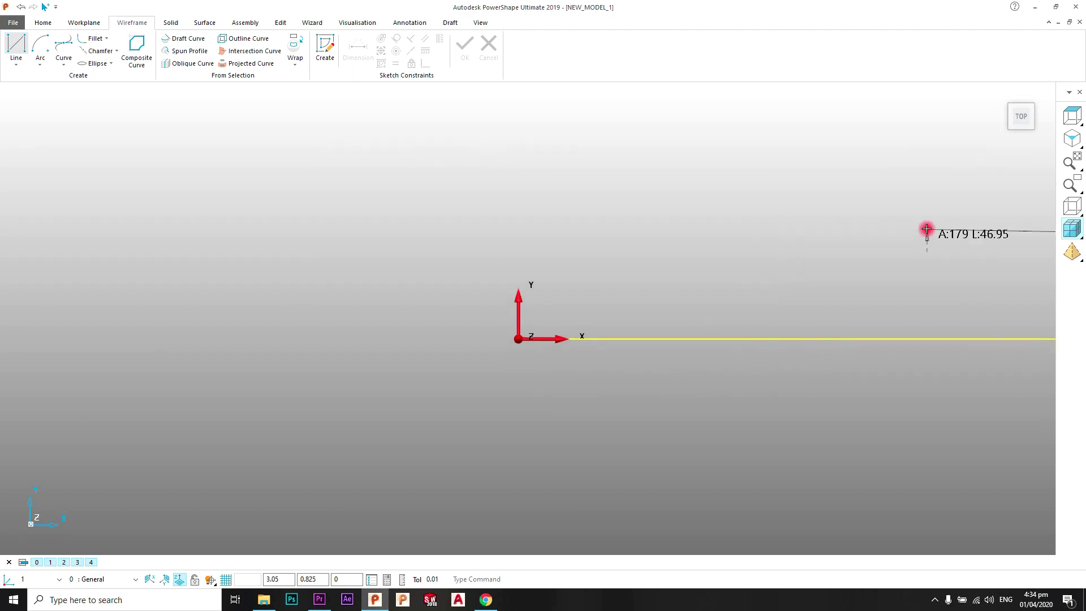
# Add a vertical segment about 90 long in the positive Y direction from the end of the horizontal line.
pyautogui.scroll(-2, 914, 241)
pyautogui.click(1068, 162)
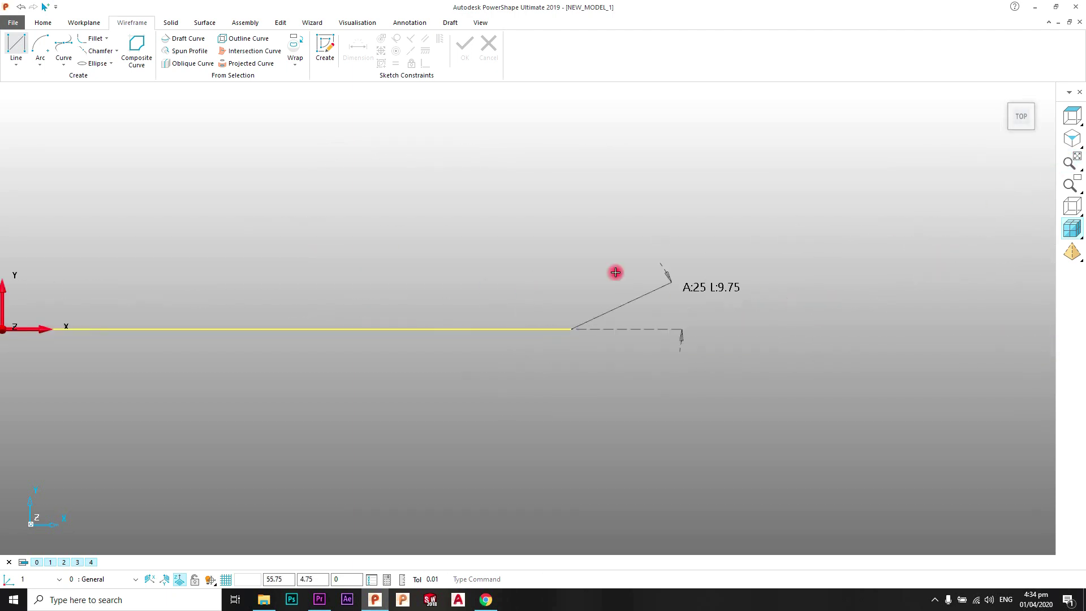
pyautogui.scroll(-1, 305, 260)
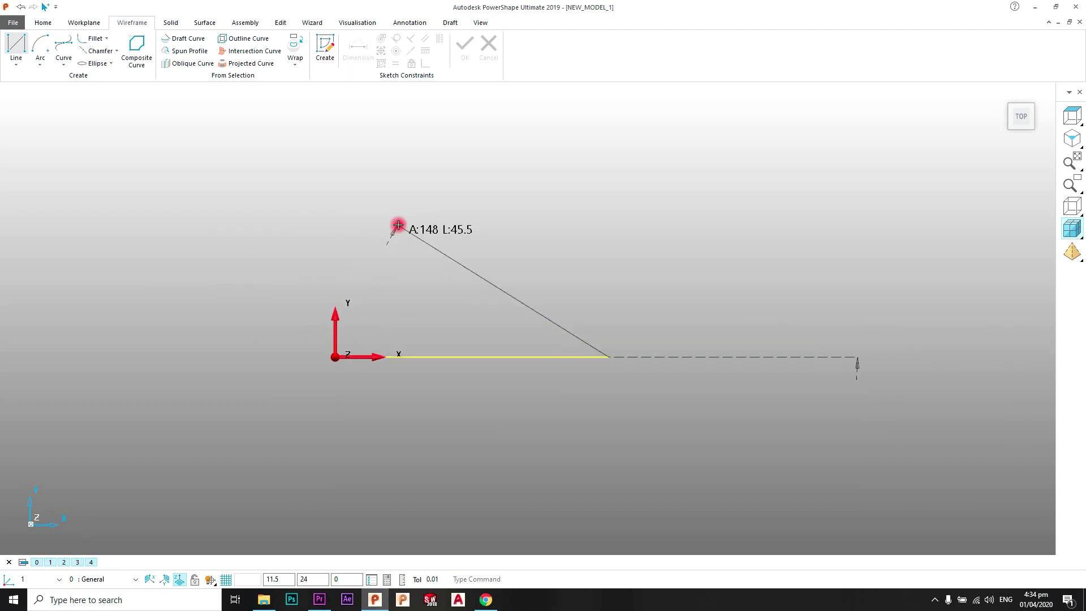
pyautogui.press('Return')
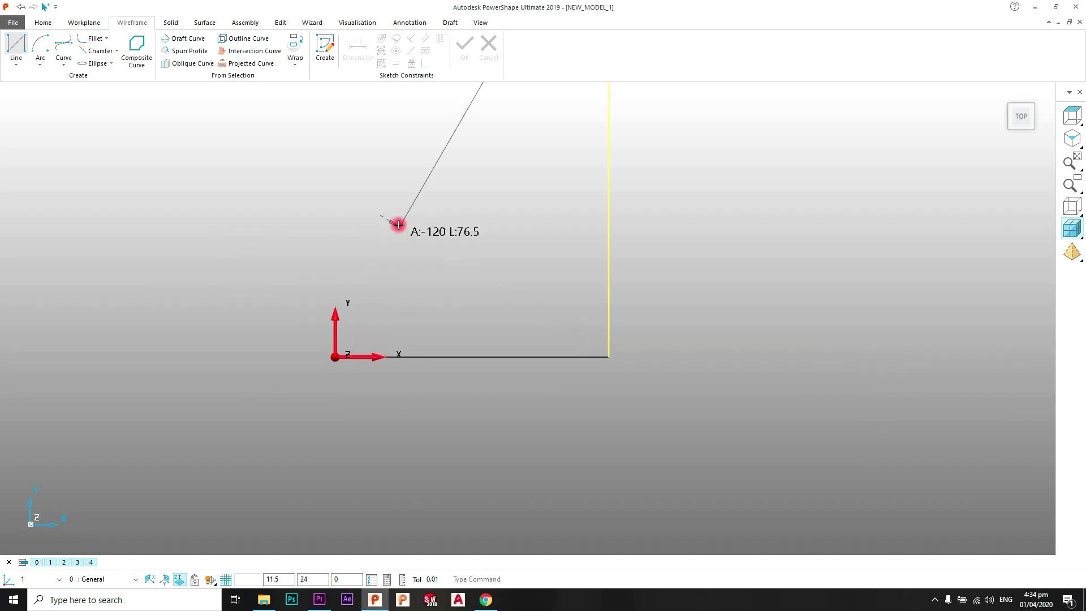
pyautogui.scroll(-9, 466, 228)
pyautogui.scroll(-3, 542, 154)
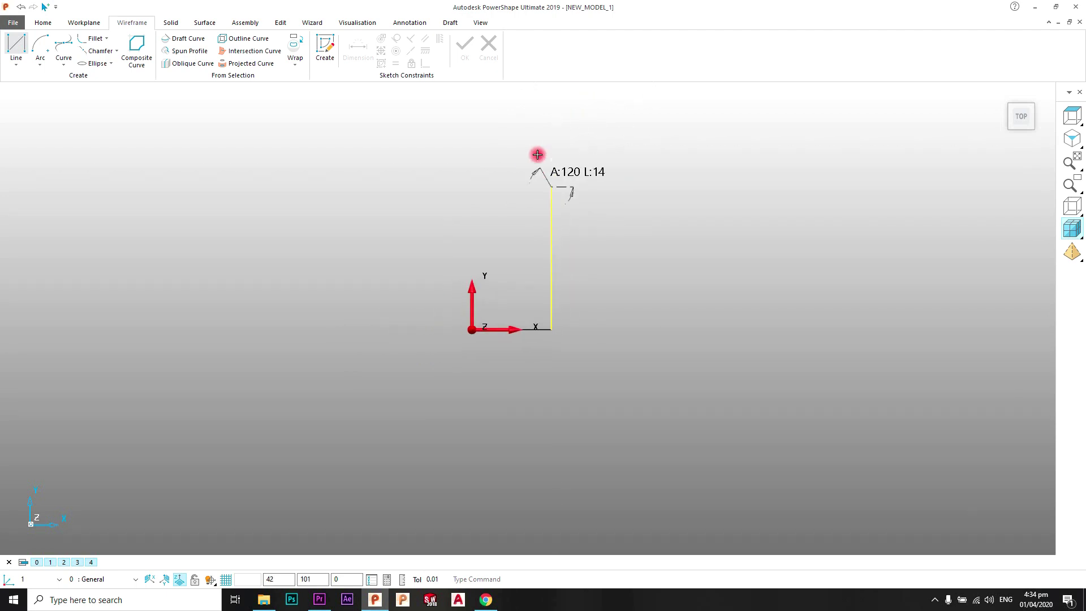
pyautogui.scroll(4, 538, 155)
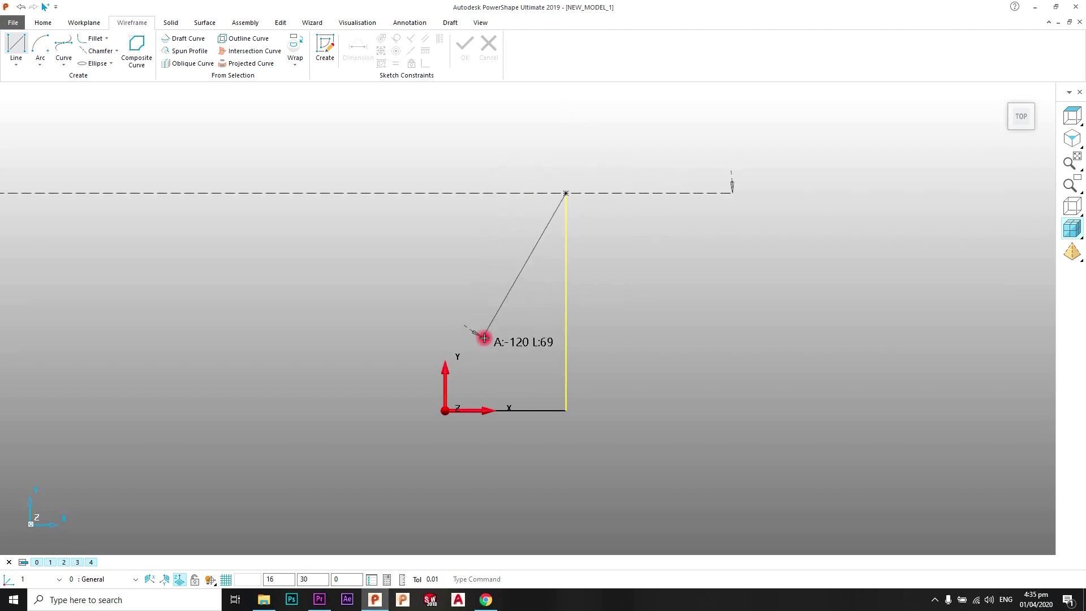
# Add an inclined segment to the profile with relative polar values of angle 135 and distance 50 in the XY plane.
pyautogui.click(372, 579)
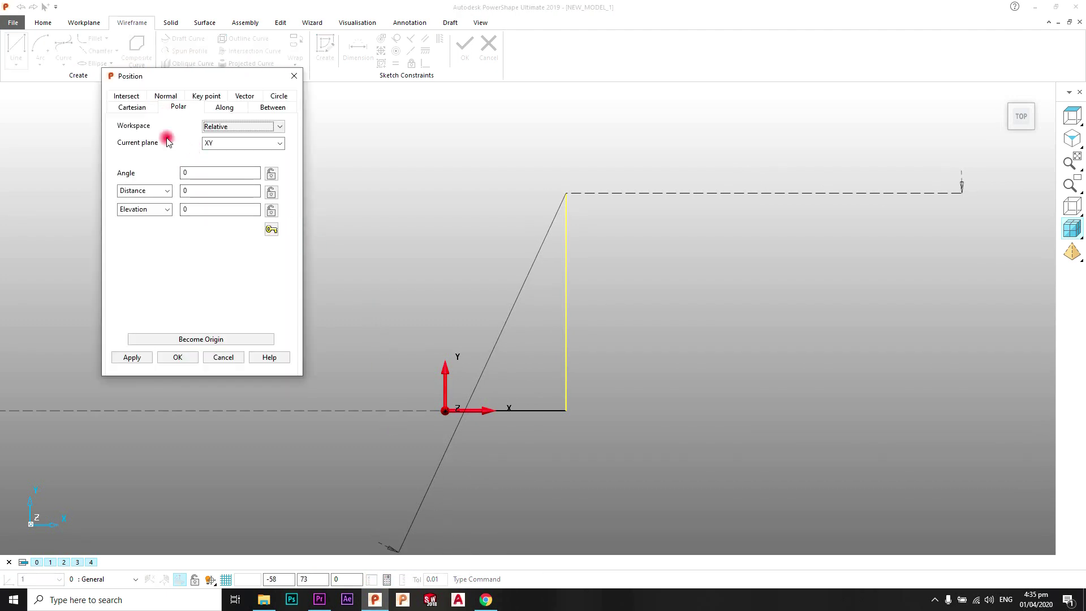
pyautogui.click(203, 174)
pyautogui.write('13')
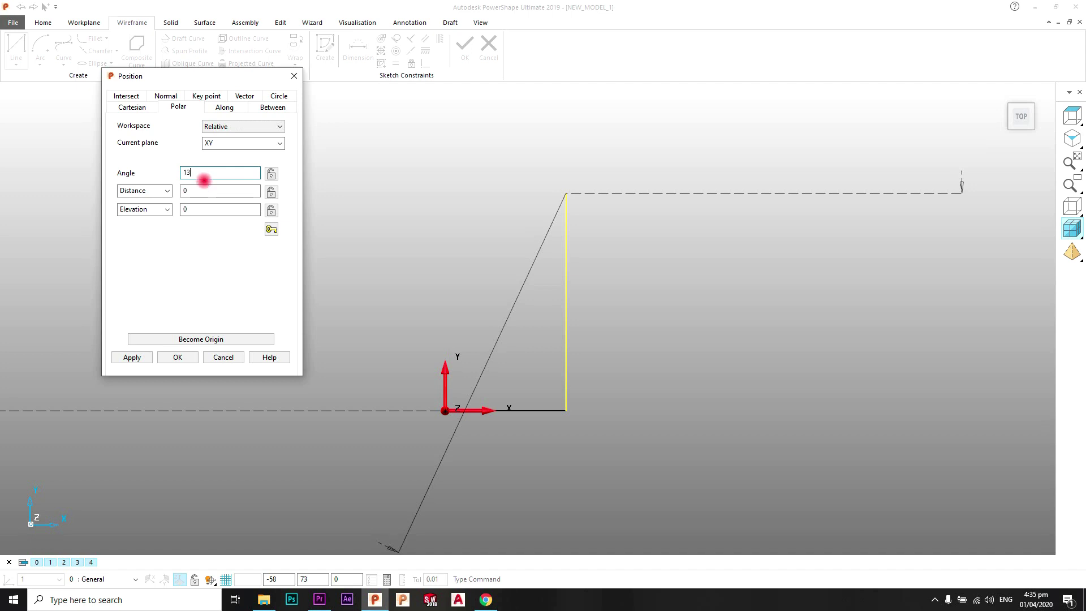
pyautogui.write('5')
pyautogui.press('Return')
pyautogui.click(209, 187)
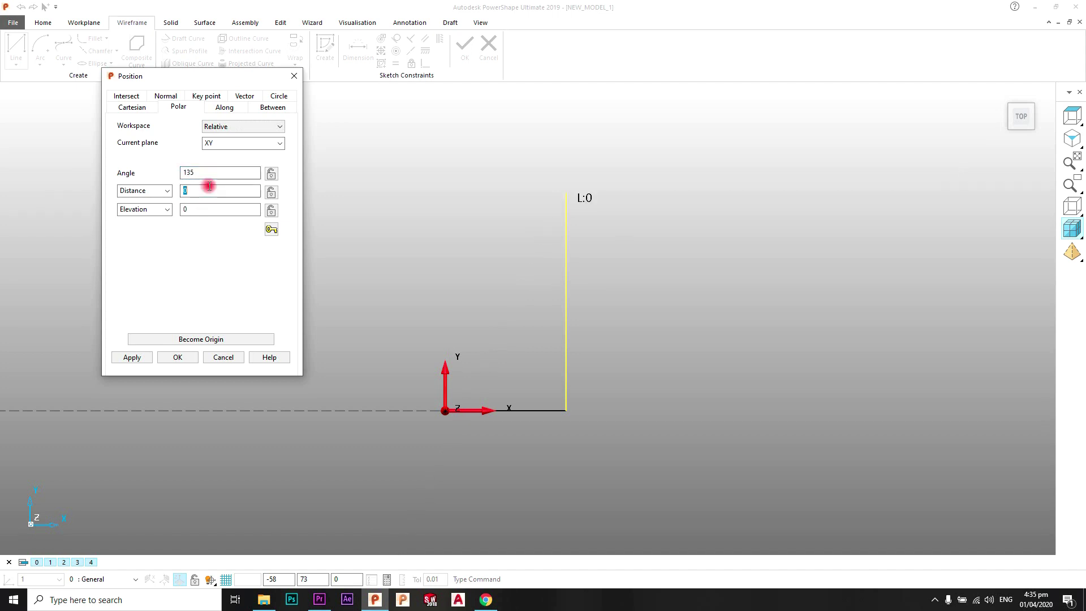
pyautogui.press('Return')
pyautogui.scroll(-4, 537, 144)
pyautogui.scroll(2, 477, 156)
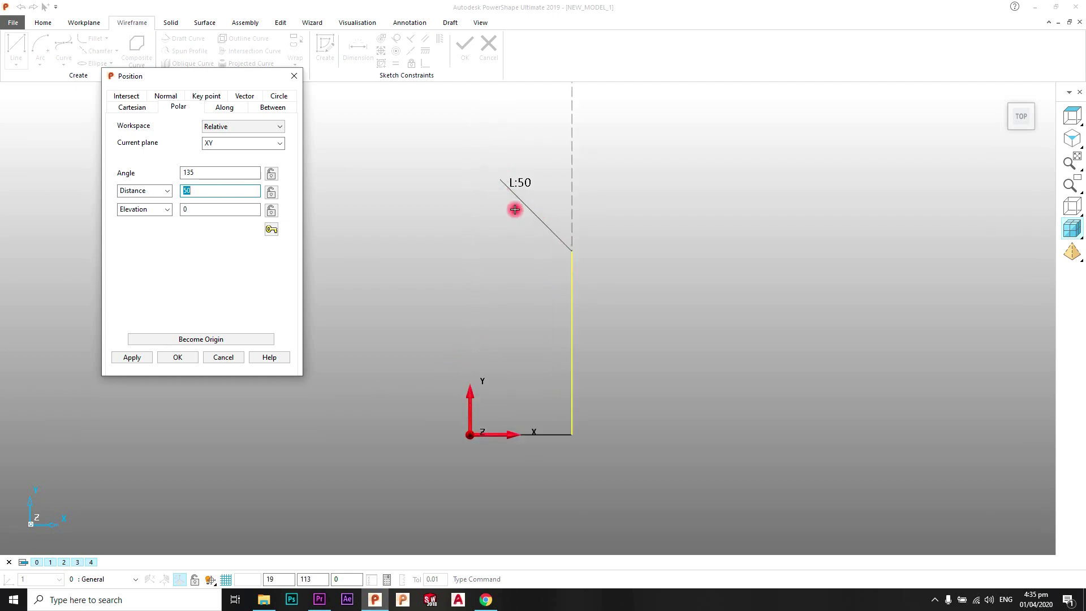
pyautogui.click(131, 357)
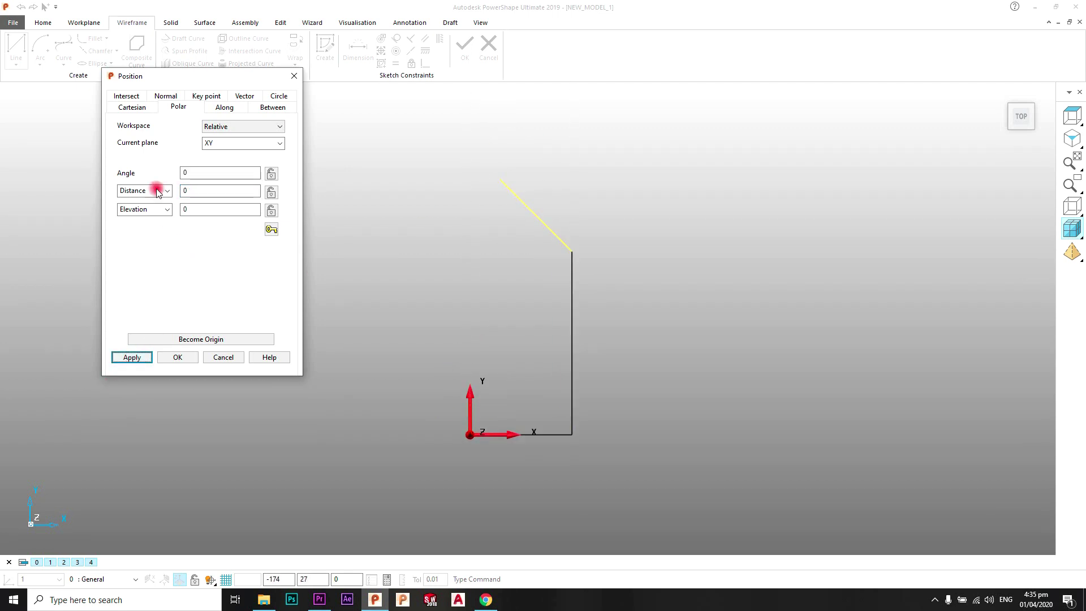
# Add a final vertical segment with a relative Cartesian Y offset of 15, and finish the line profile.
pyautogui.click(139, 107)
pyautogui.click(191, 173)
pyautogui.doubleClick(193, 190)
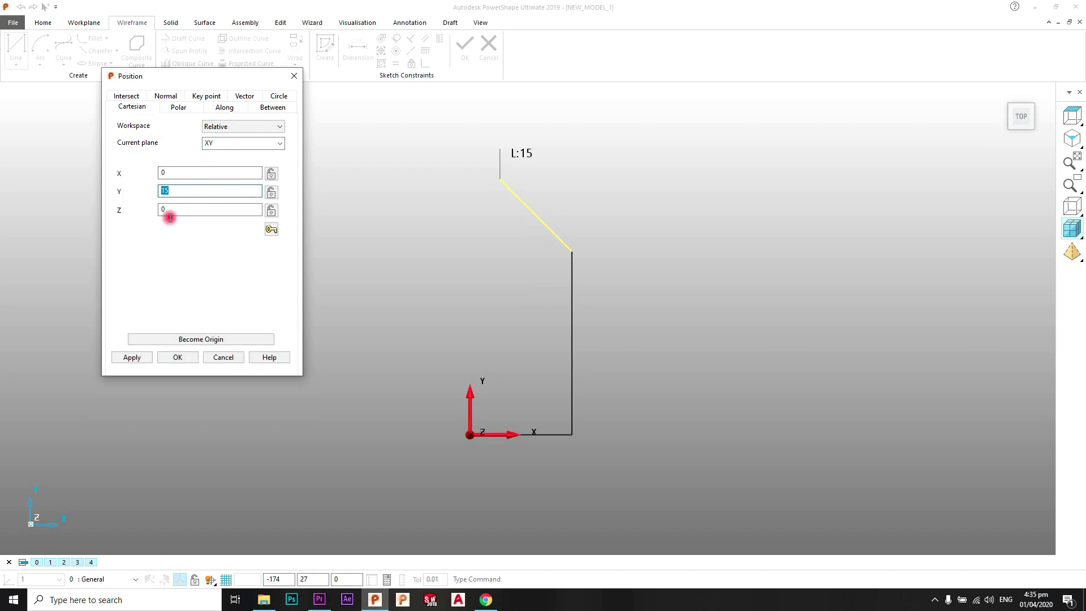
pyautogui.click(132, 357)
pyautogui.click(177, 358)
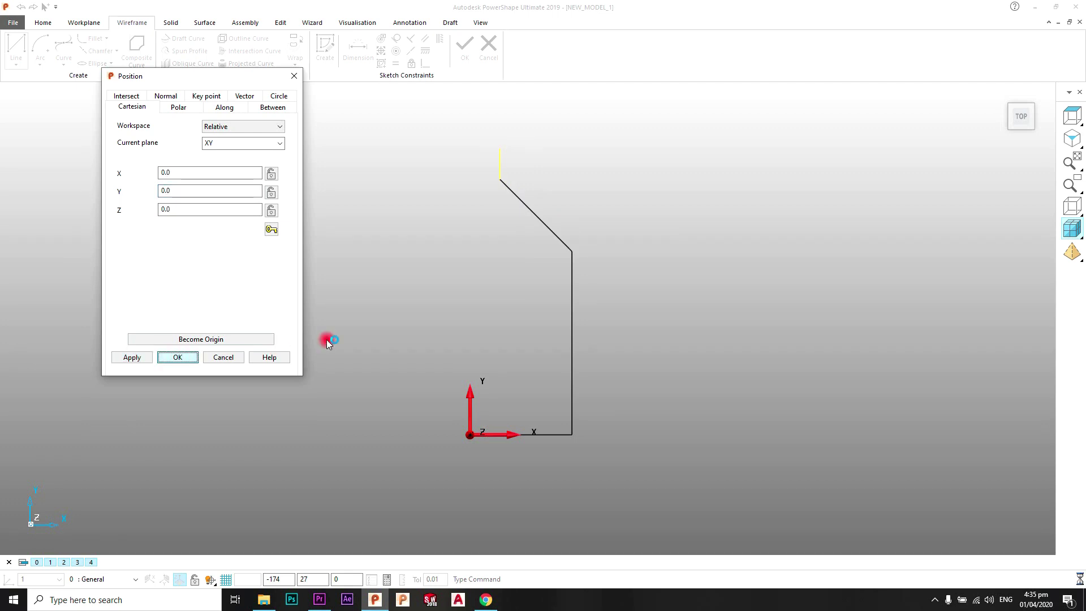
pyautogui.click(235, 356)
pyautogui.scroll(-2, 442, 268)
pyautogui.rightClick(608, 187)
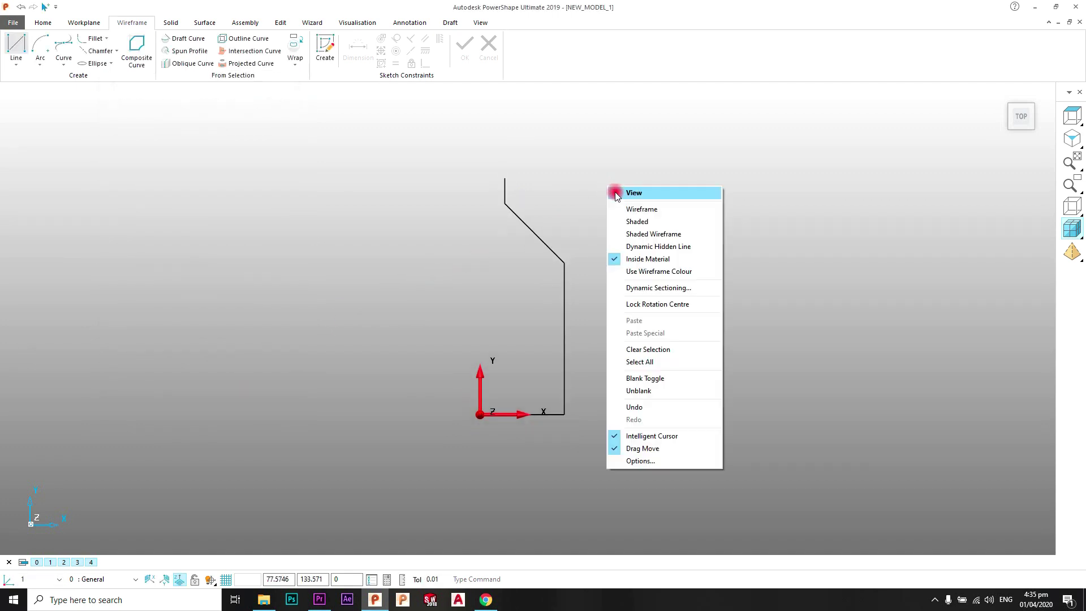
pyautogui.click(616, 192)
# Join the four connected lines into one open composite curve, save it, and clear the selection.
pyautogui.scroll(-2, 583, 229)
pyautogui.scroll(5, 556, 308)
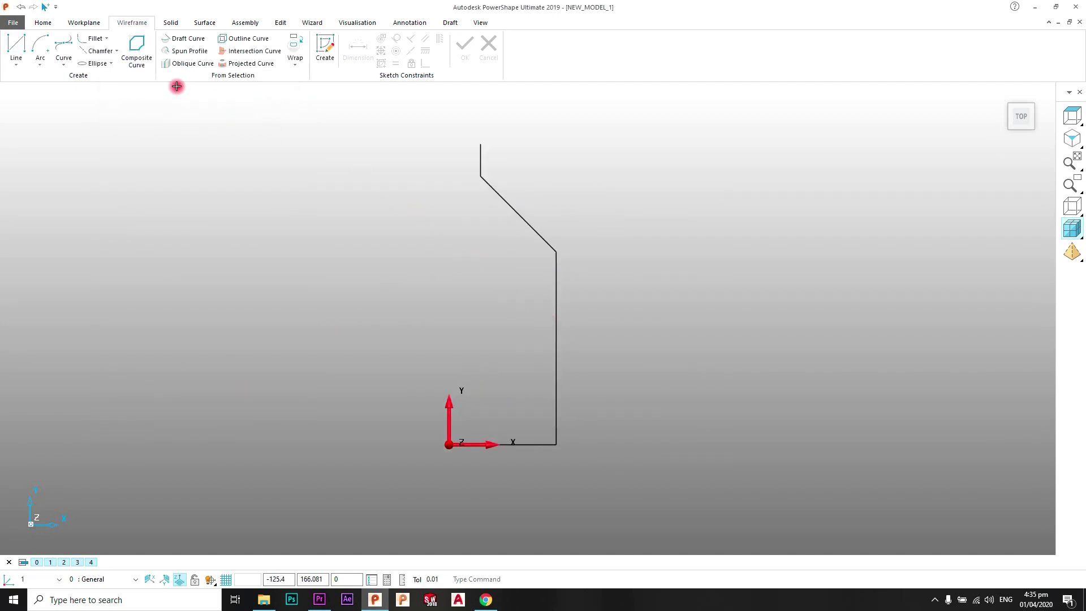
pyautogui.click(136, 48)
pyautogui.click(507, 199)
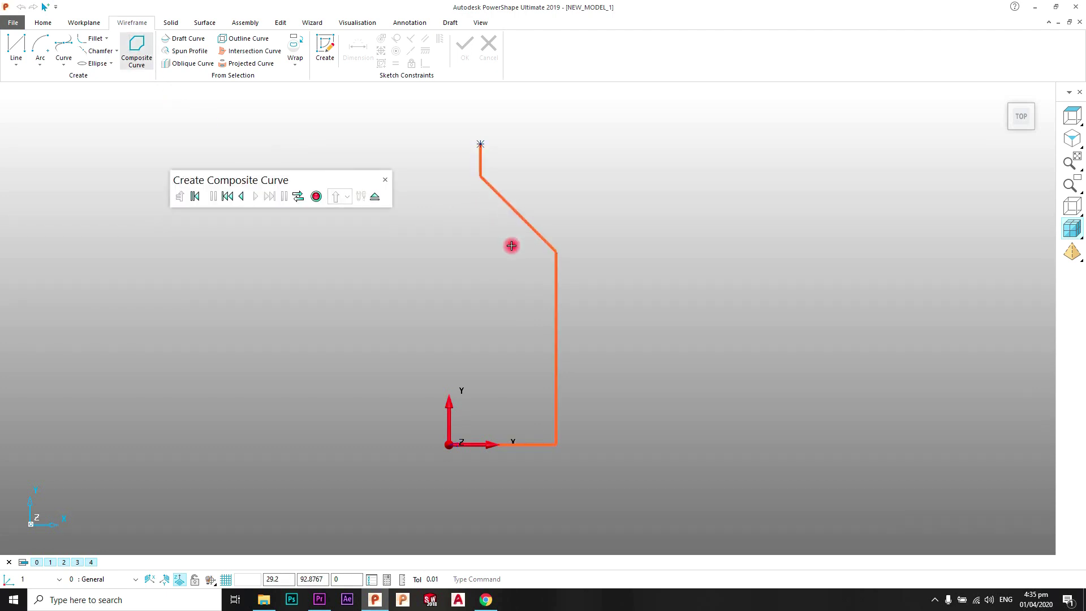
pyautogui.click(317, 196)
pyautogui.click(376, 198)
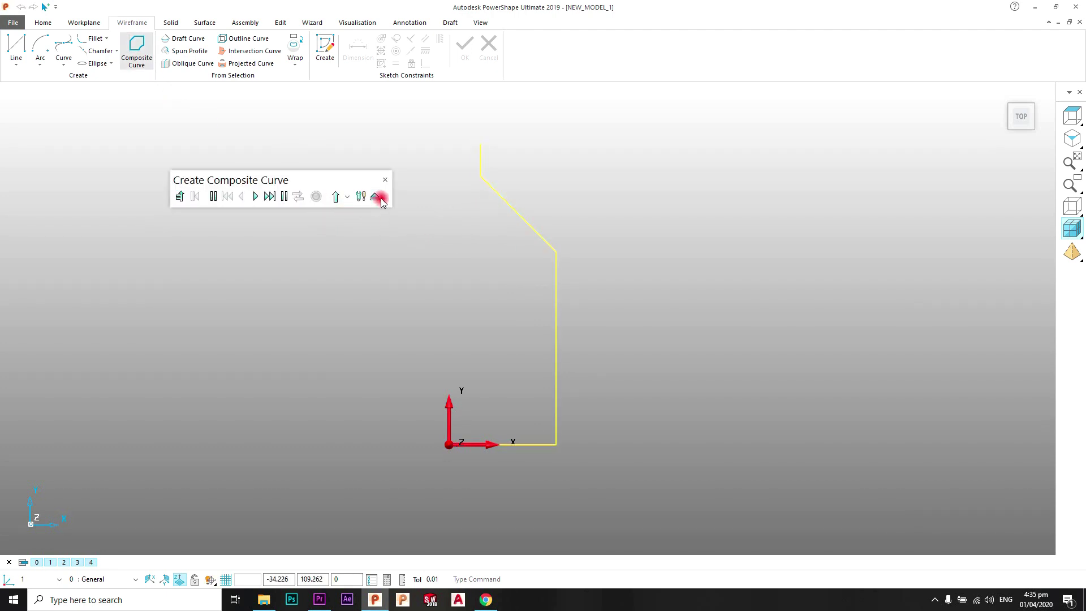
pyautogui.scroll(-3, 471, 269)
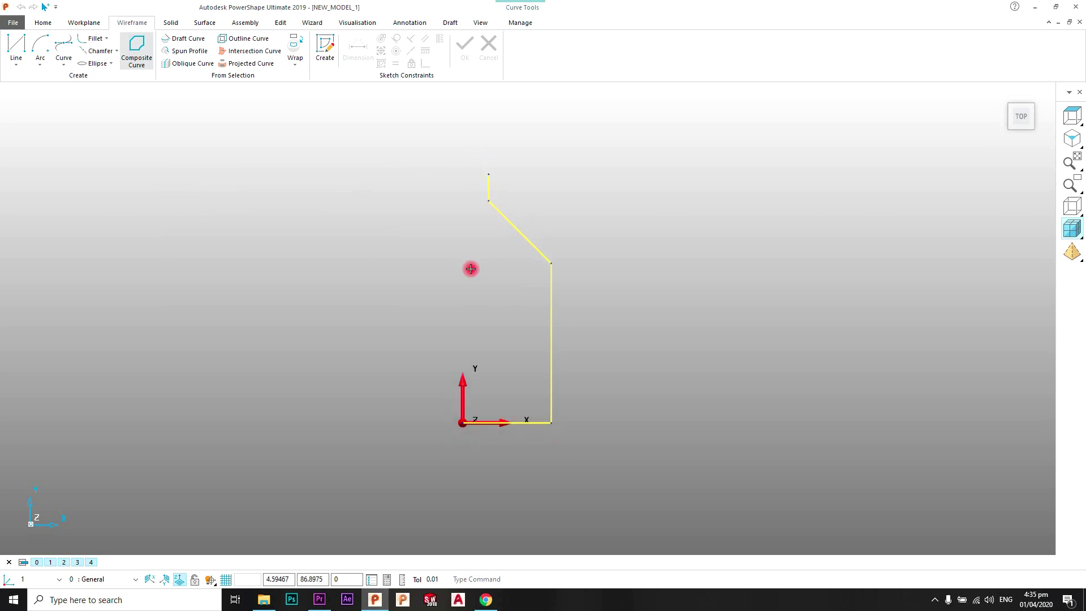
pyautogui.click(471, 269)
pyautogui.scroll(1, 474, 317)
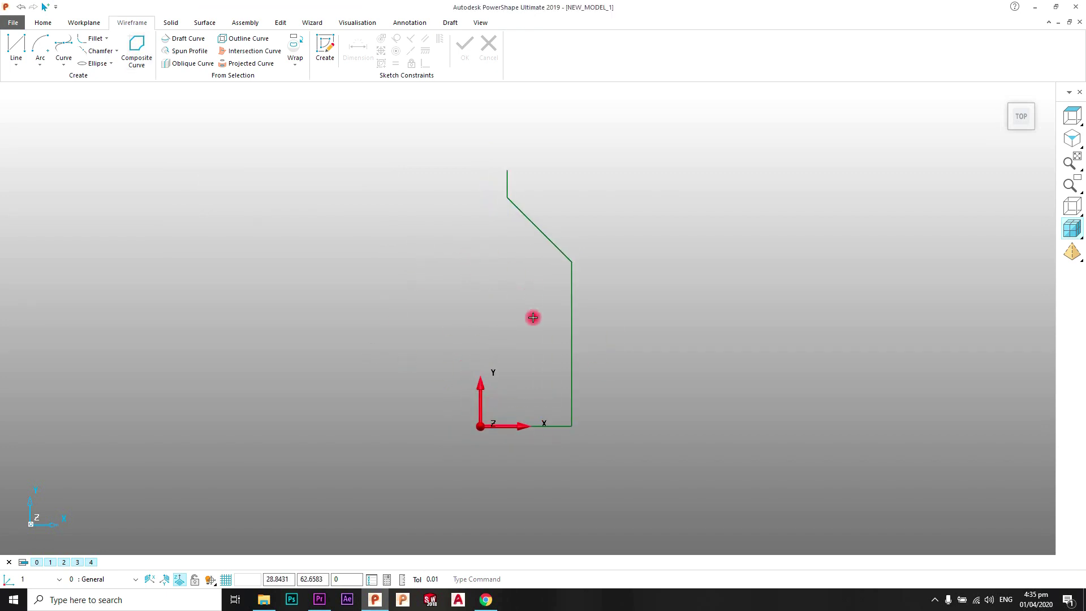
# Try a surface of revolution from the composite curve about the Z axis, and undo it.
pyautogui.click(205, 23)
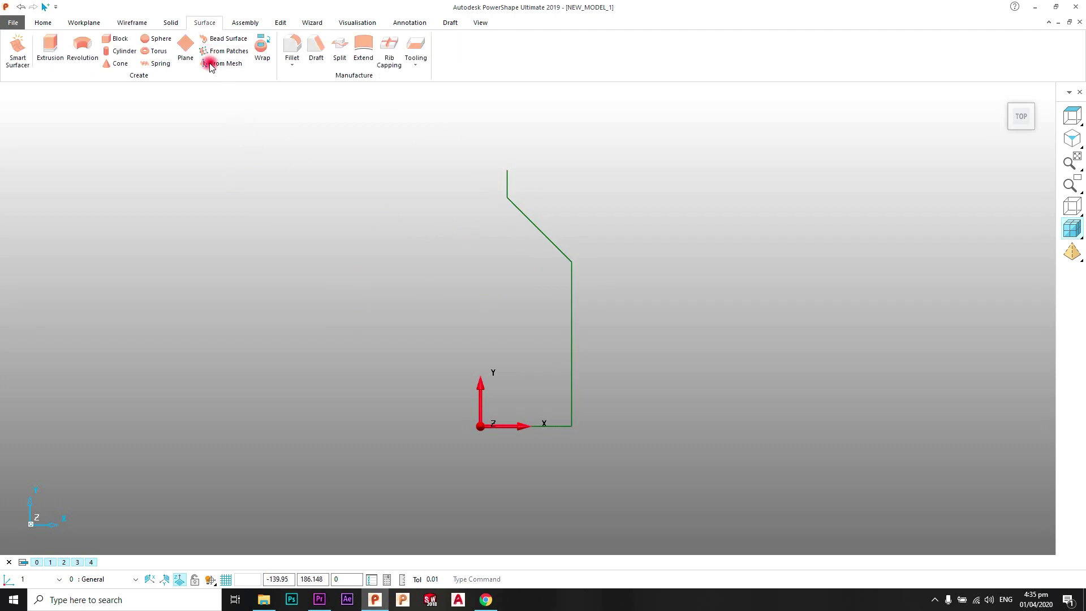
pyautogui.click(514, 207)
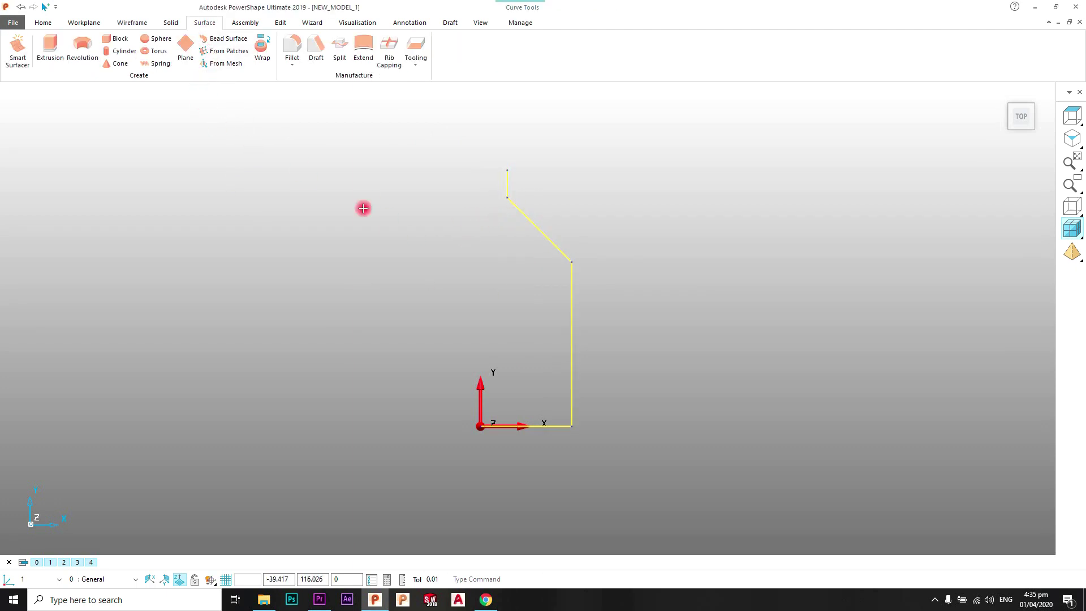
pyautogui.click(88, 63)
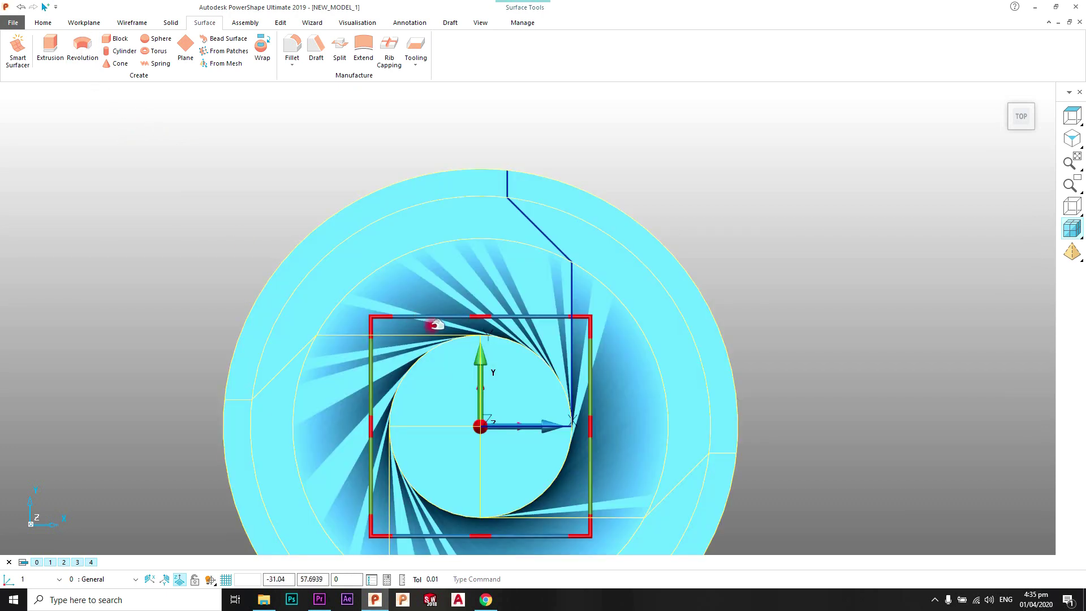
pyautogui.scroll(-4, 499, 379)
pyautogui.scroll(2, 483, 441)
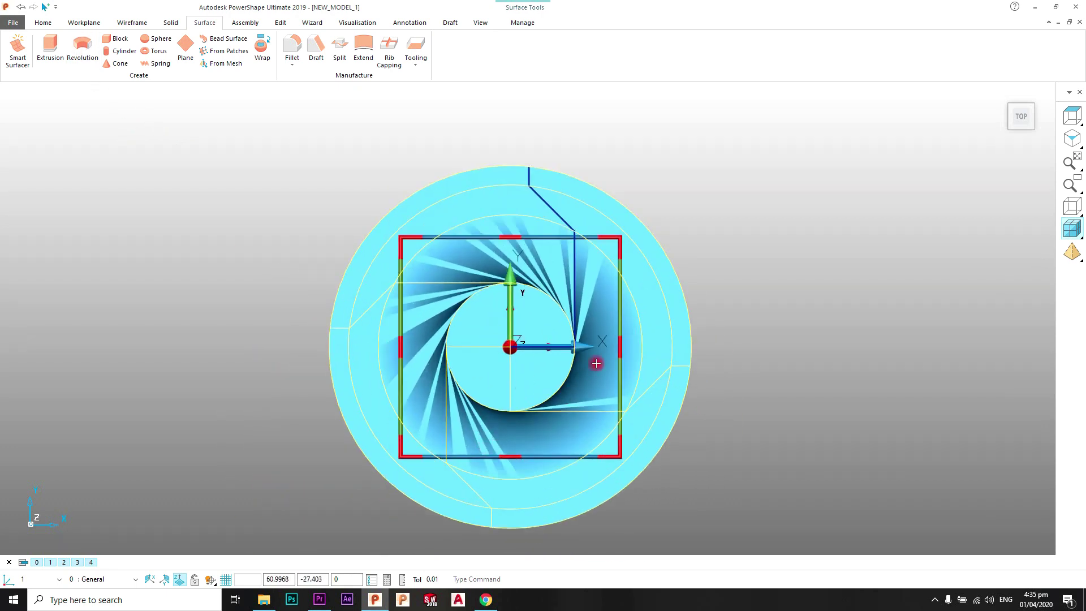
pyautogui.moveTo(540, 409); pyautogui.dragTo(539, 291, button='middle')
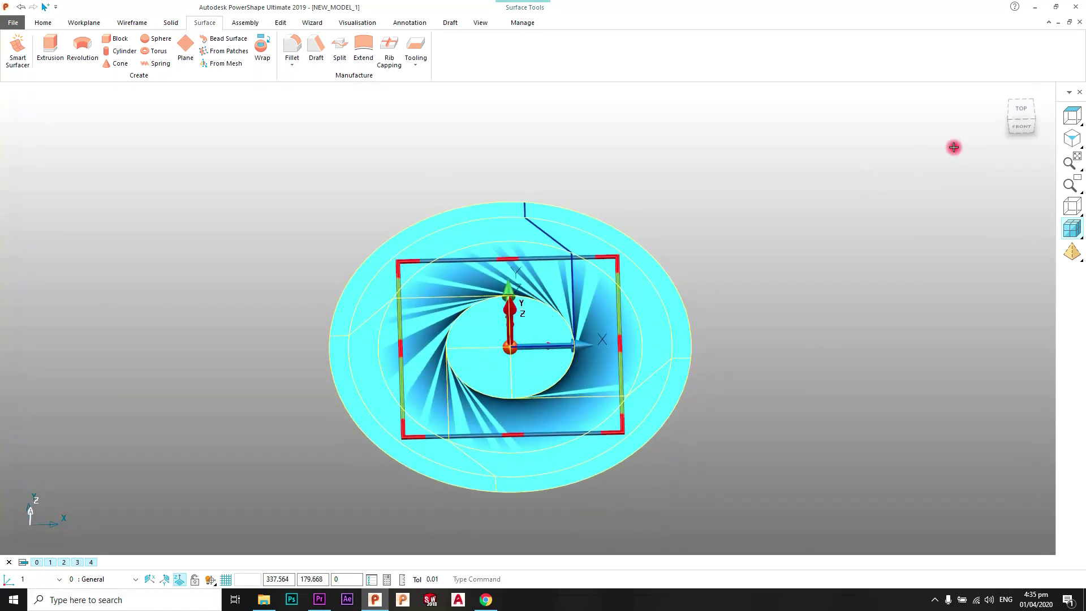
pyautogui.click(1022, 111)
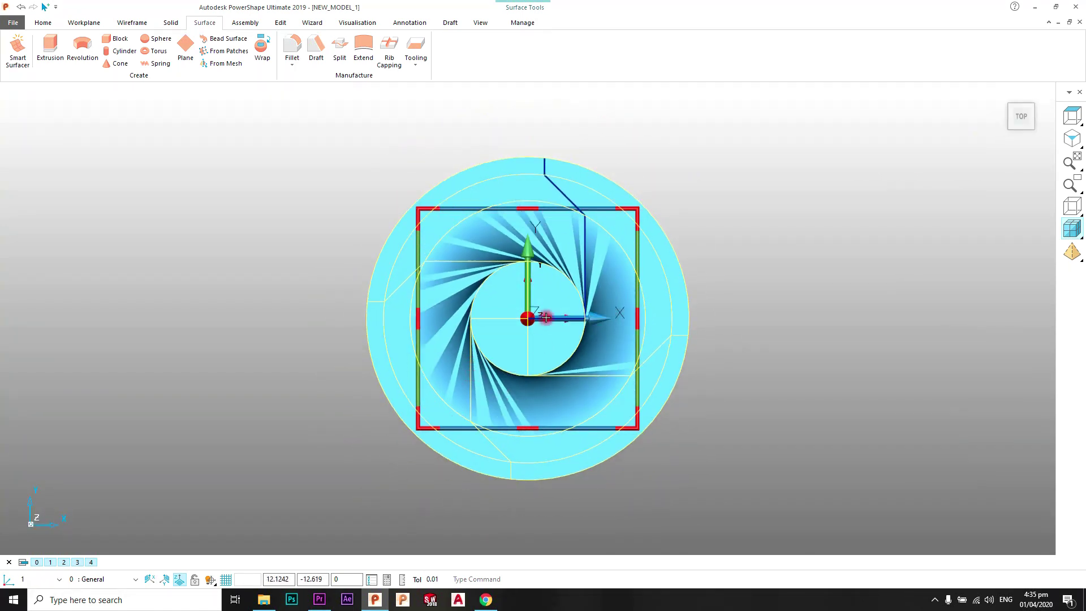
pyautogui.click(165, 579)
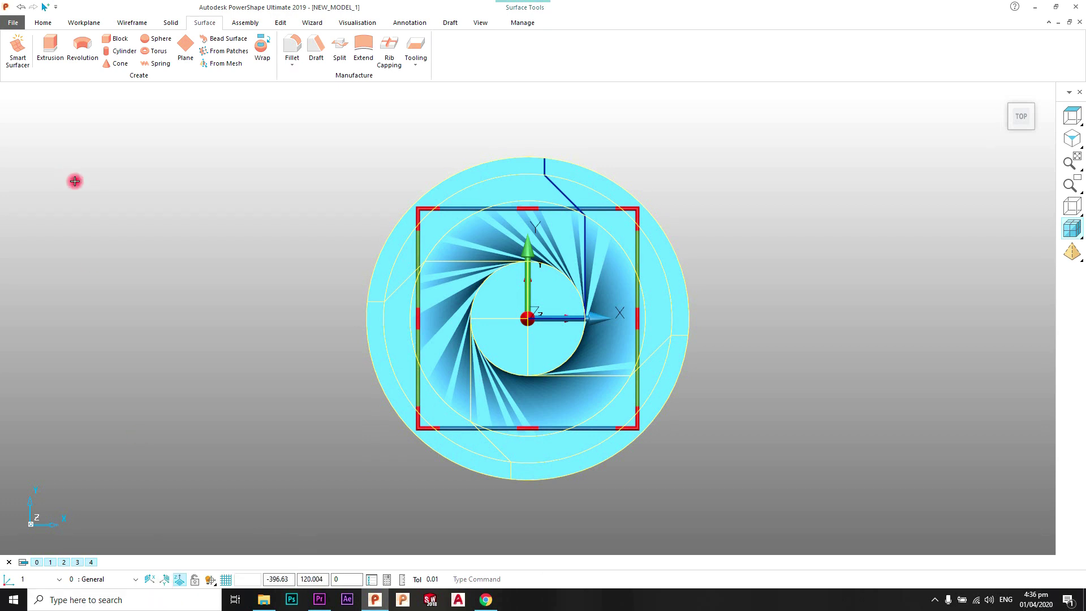
pyautogui.click(21, 8)
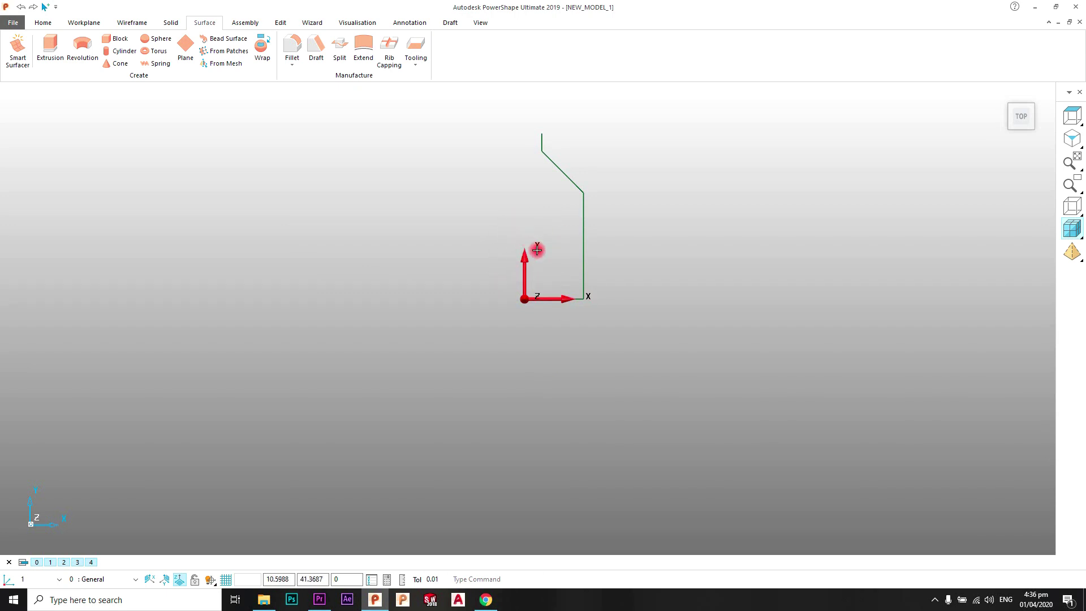
# Create a surface of revolution from the open composite curve about the Y axis, and clear the selection.
pyautogui.scroll(2, 536, 250)
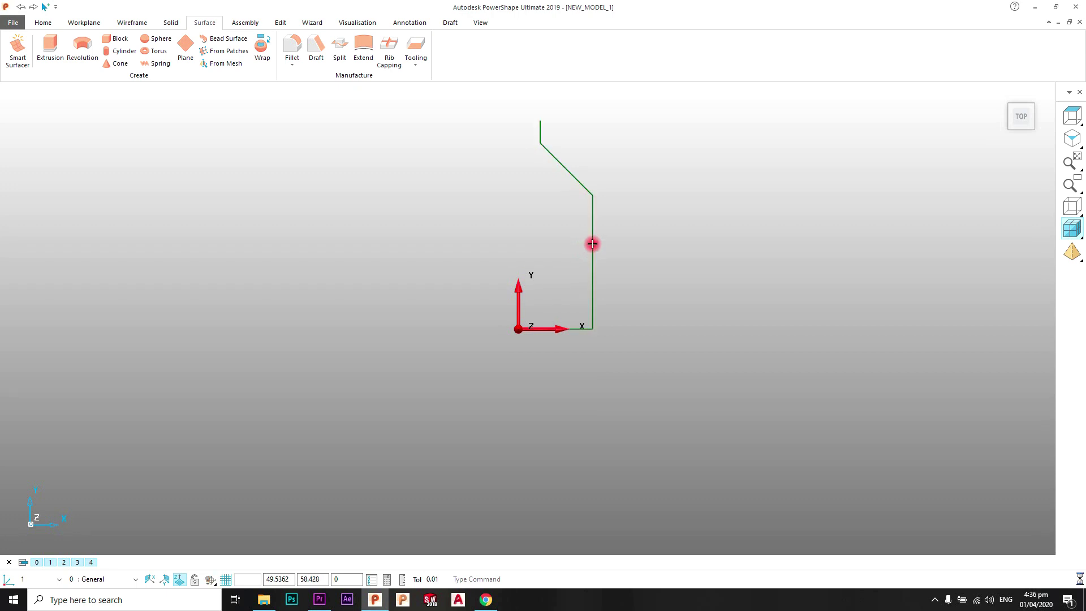
pyautogui.click(592, 243)
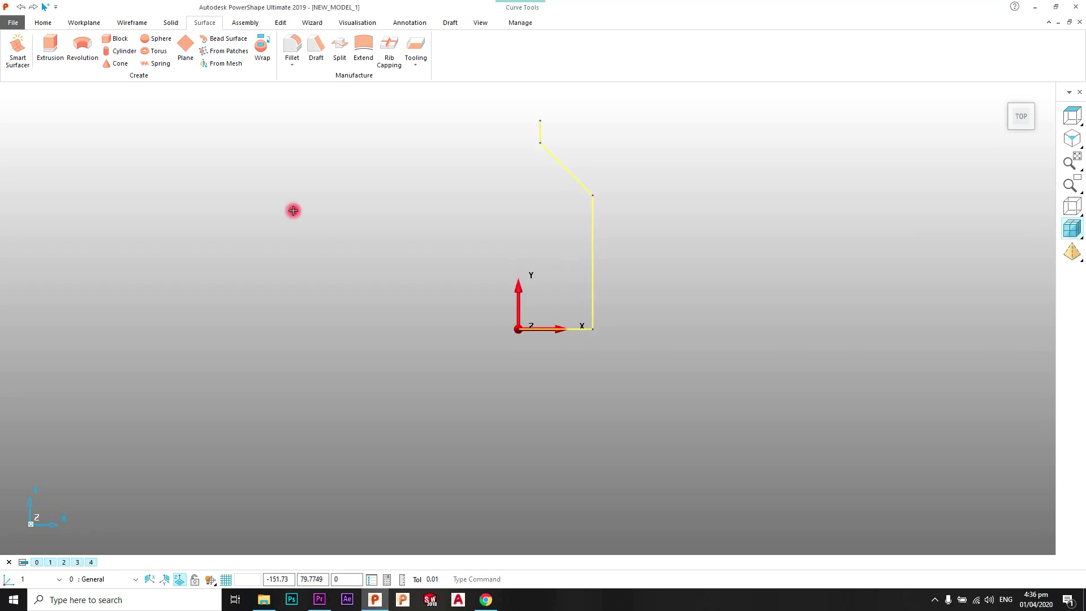
pyautogui.click(165, 578)
pyautogui.click(82, 52)
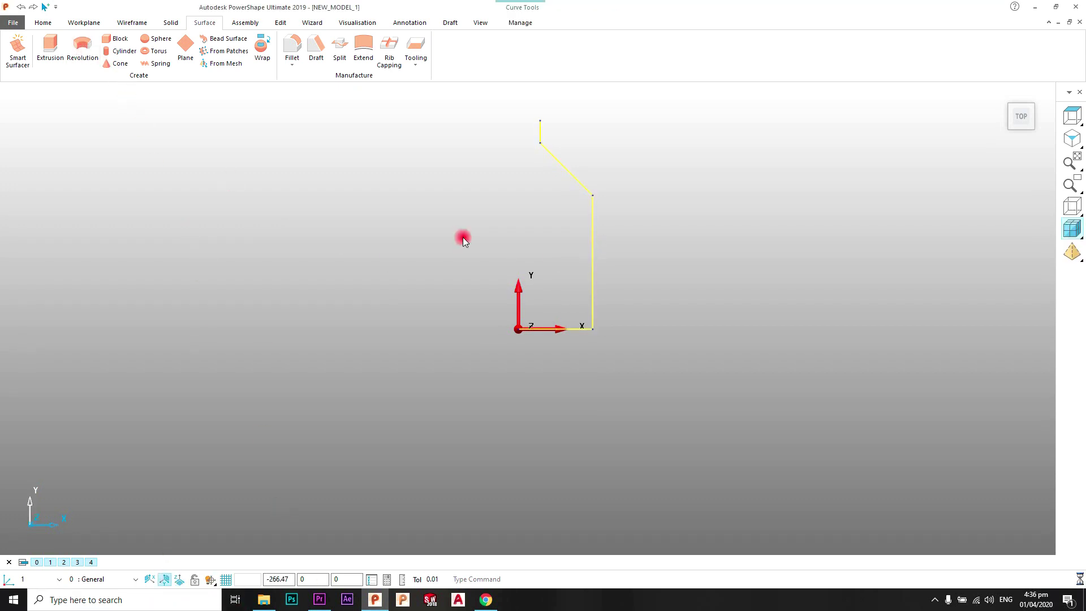
pyautogui.scroll(-2, 573, 252)
pyautogui.moveTo(549, 175); pyautogui.dragTo(544, 206, button='middle')
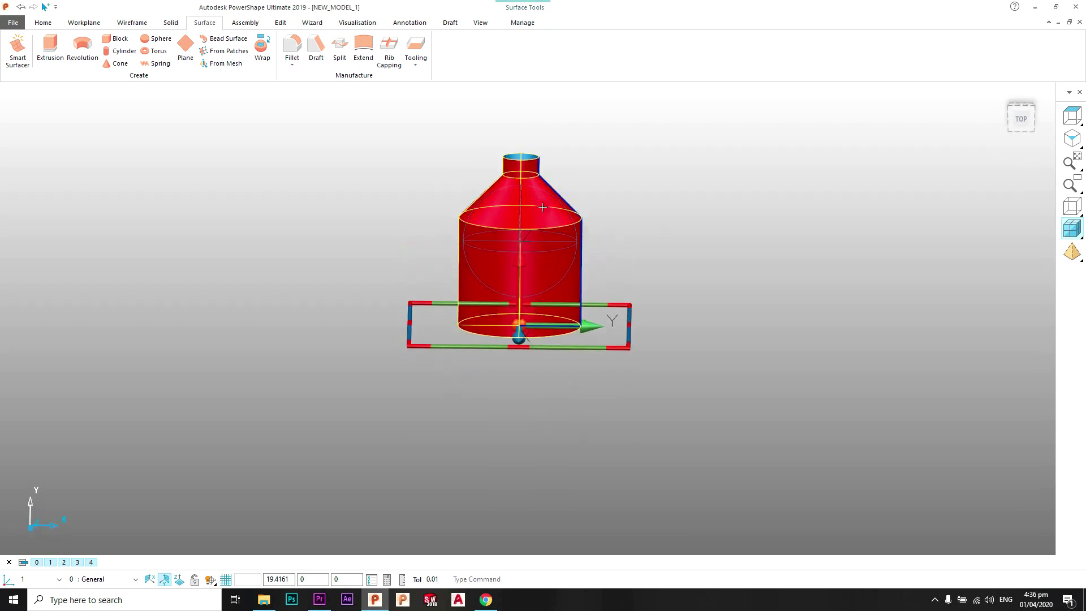
pyautogui.click(577, 201)
# Reverse the revolved bottle surface so that its inside and outside faces swap.
pyautogui.scroll(2, 551, 253)
pyautogui.moveTo(534, 294); pyautogui.dragTo(527, 181, button='middle')
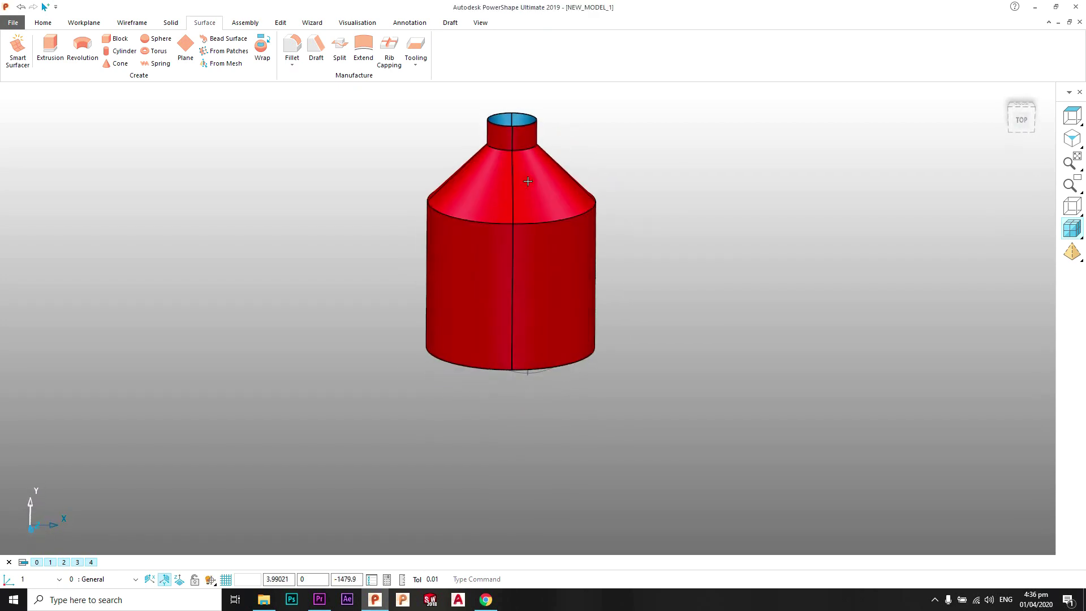
pyautogui.rightClick(536, 240)
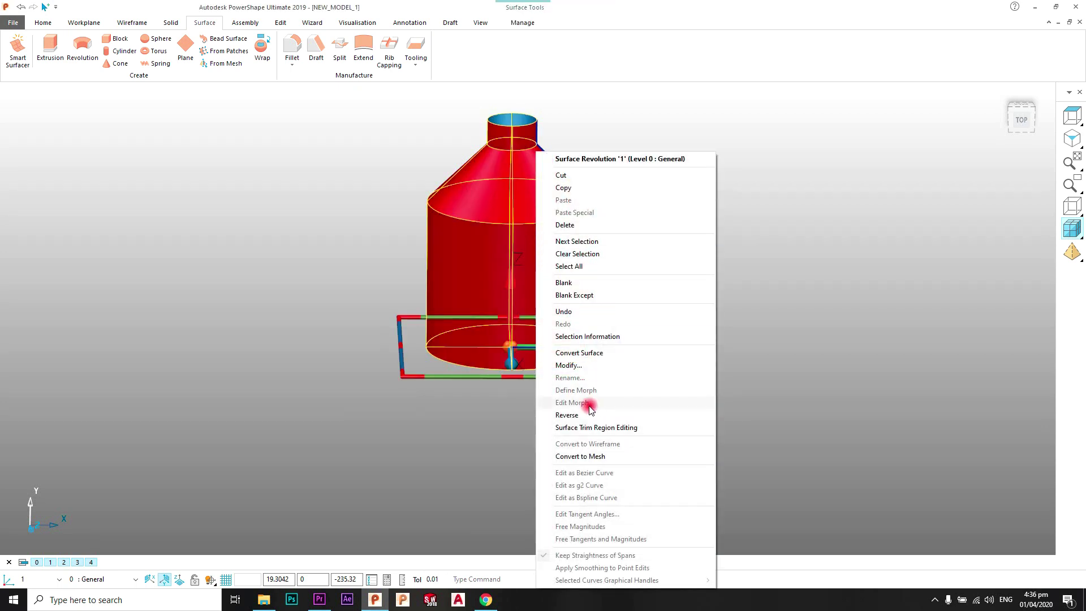
pyautogui.click(565, 415)
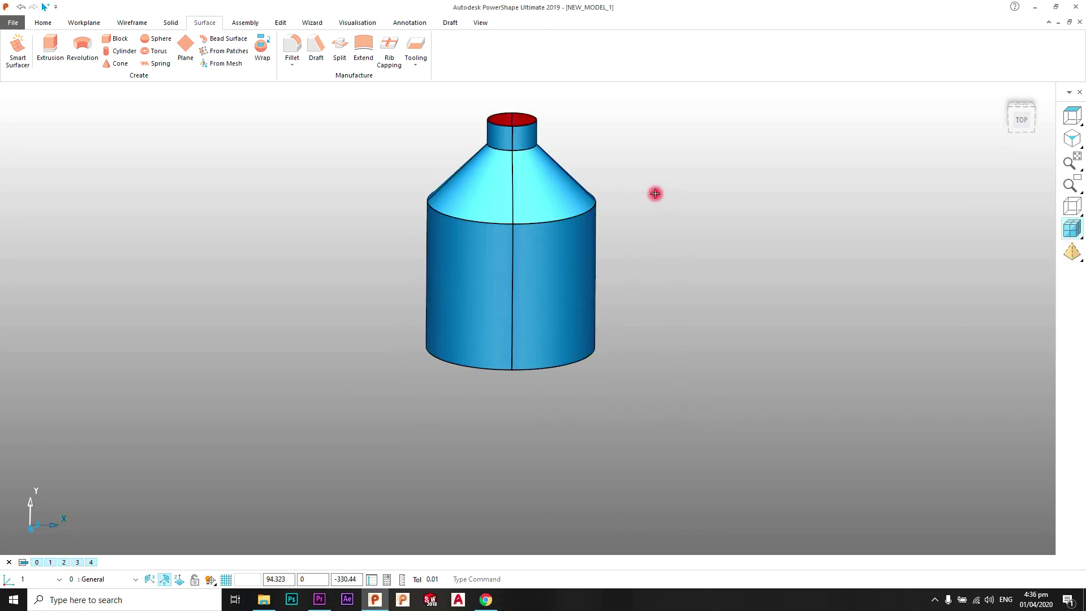
pyautogui.moveTo(655, 194); pyautogui.dragTo(554, 294, button='middle')
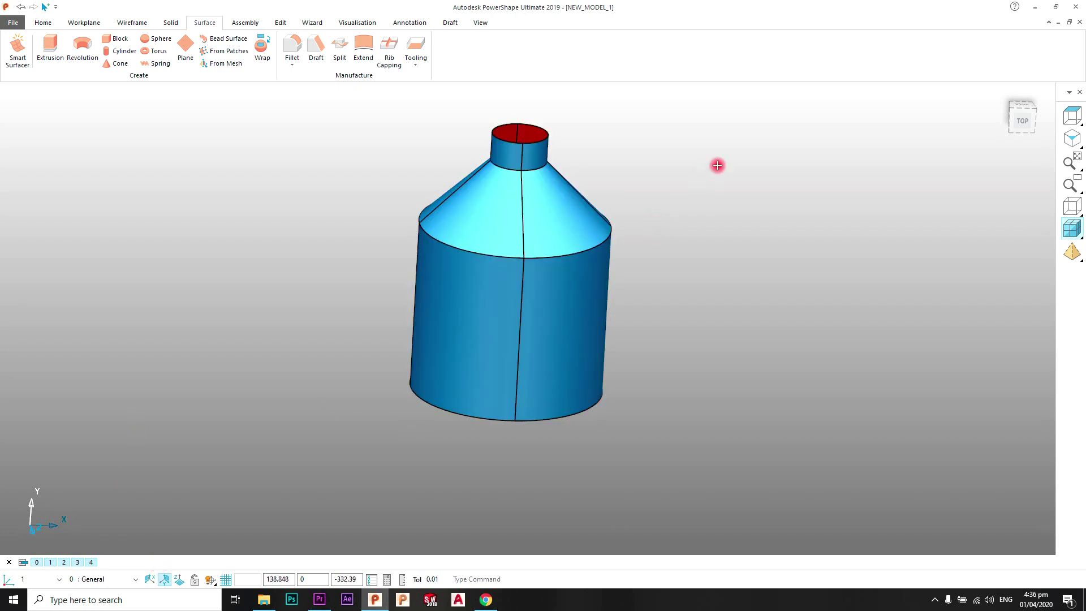
# Delete the revolved surface and the remaining workplane to empty the model.
pyautogui.moveTo(723, 160); pyautogui.dragTo(404, 357)
pyautogui.press('Delete')
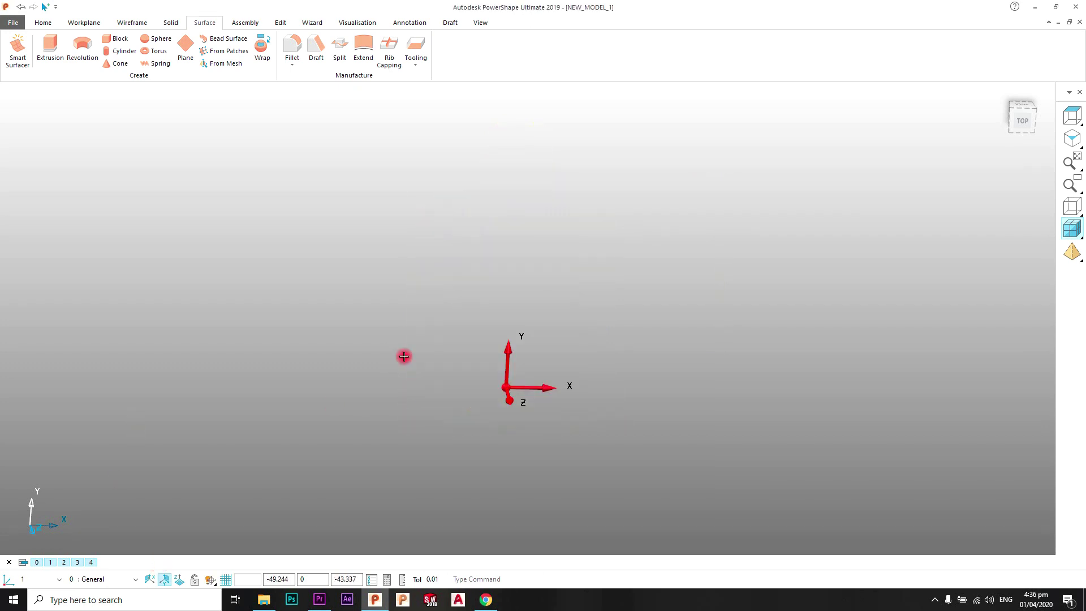
pyautogui.hotkey('ctrl', 'a')
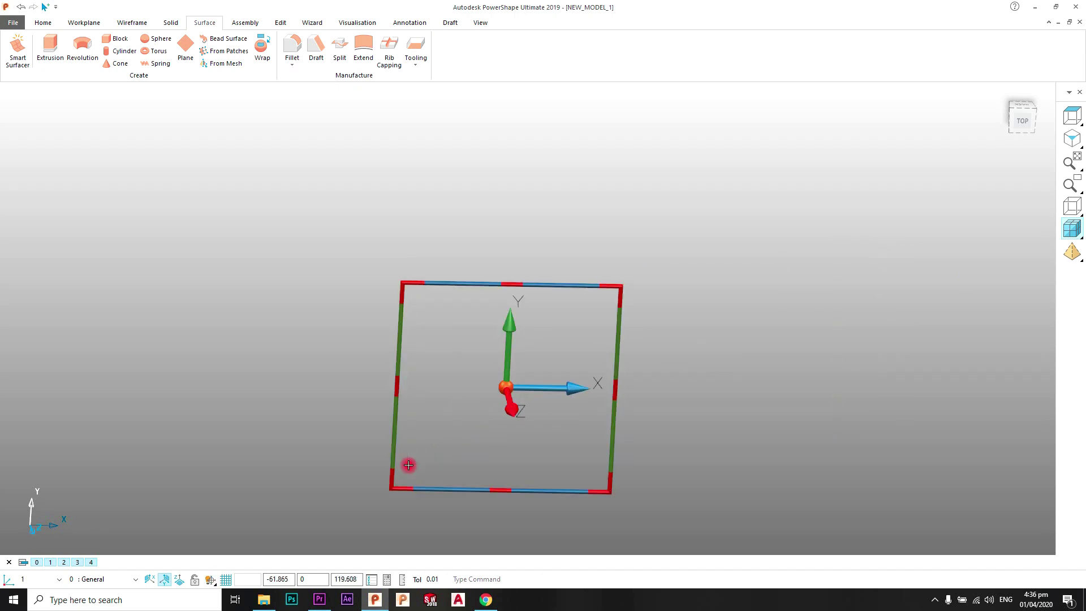
pyautogui.press('Delete')
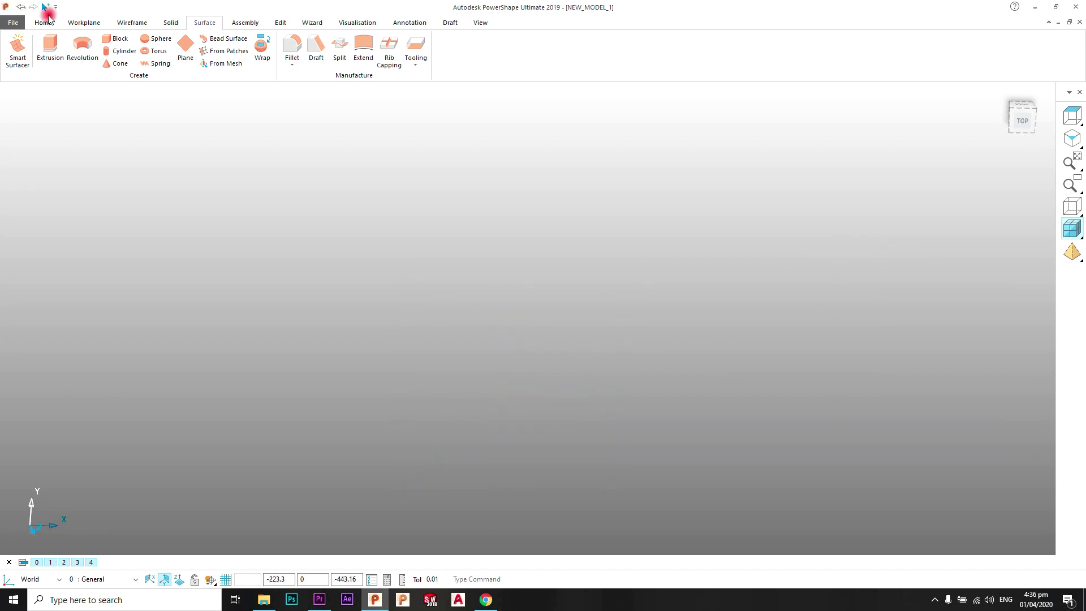
# Place a single new workplane in the empty model and clear its selection.
pyautogui.click(84, 23)
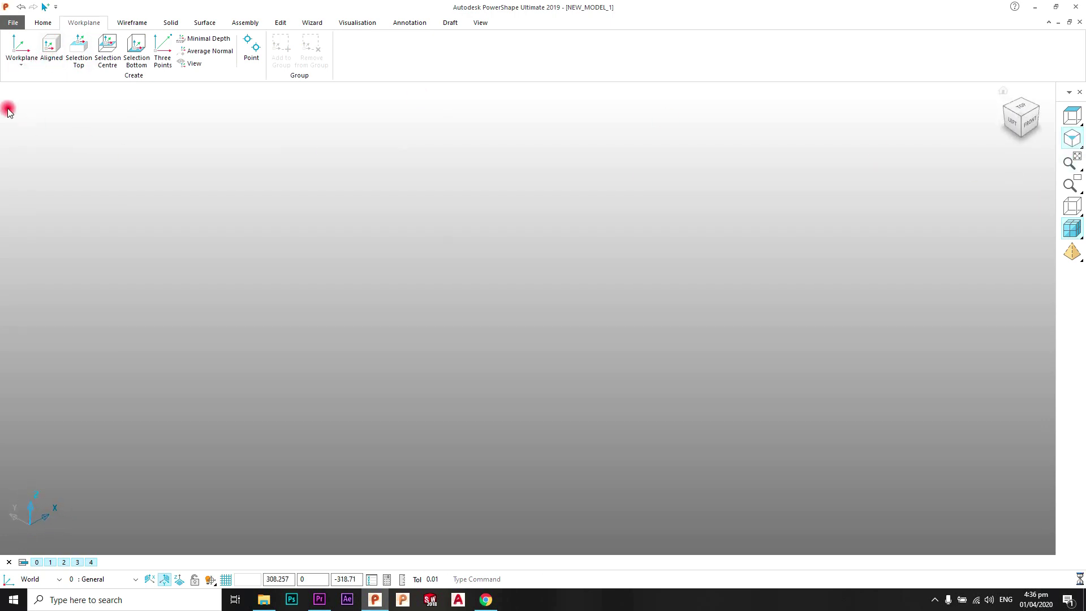
pyautogui.click(17, 44)
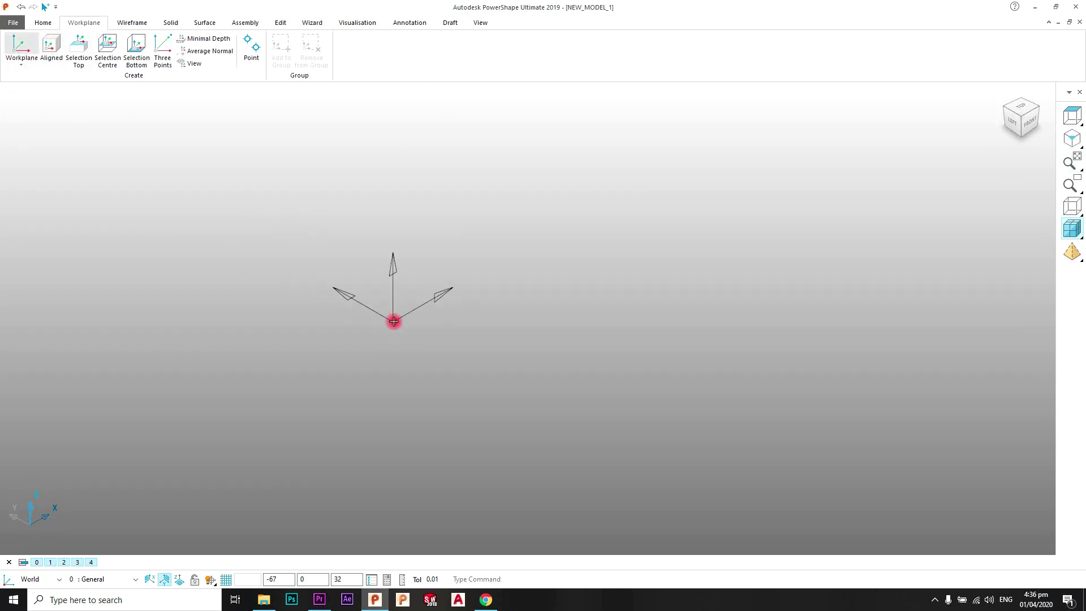
pyautogui.click(391, 318)
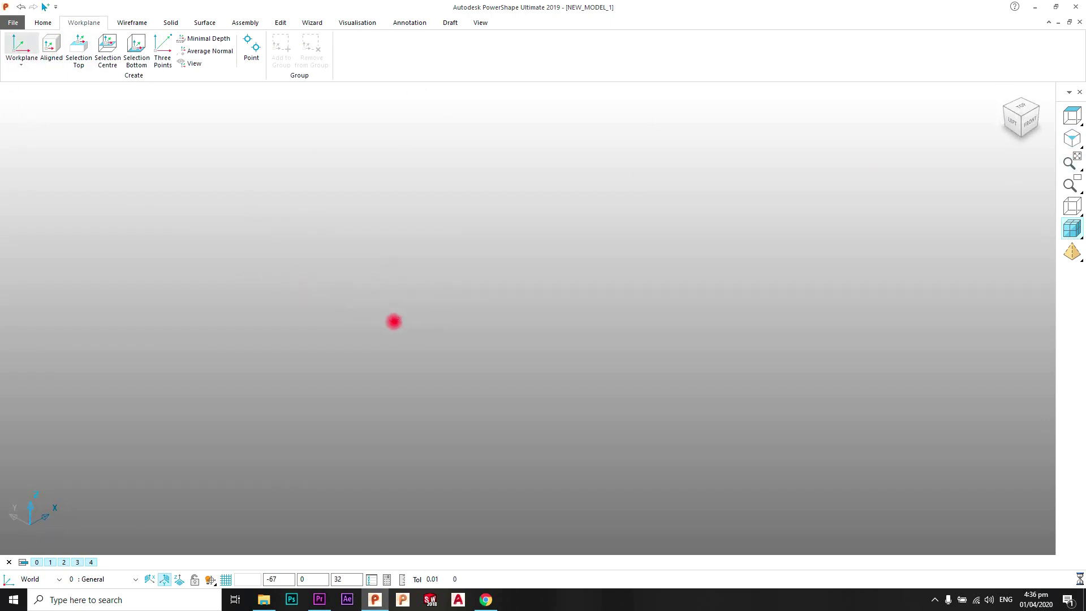
pyautogui.rightClick(490, 163)
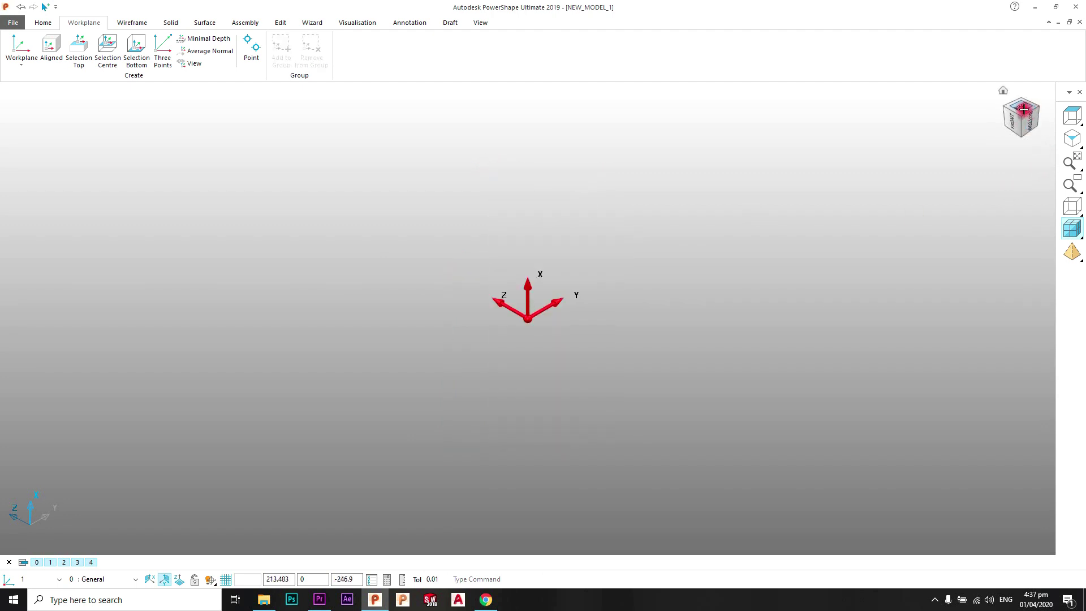
# Orient the model to the top view, facing the new workplane's XY plane.
pyautogui.click(1024, 109)
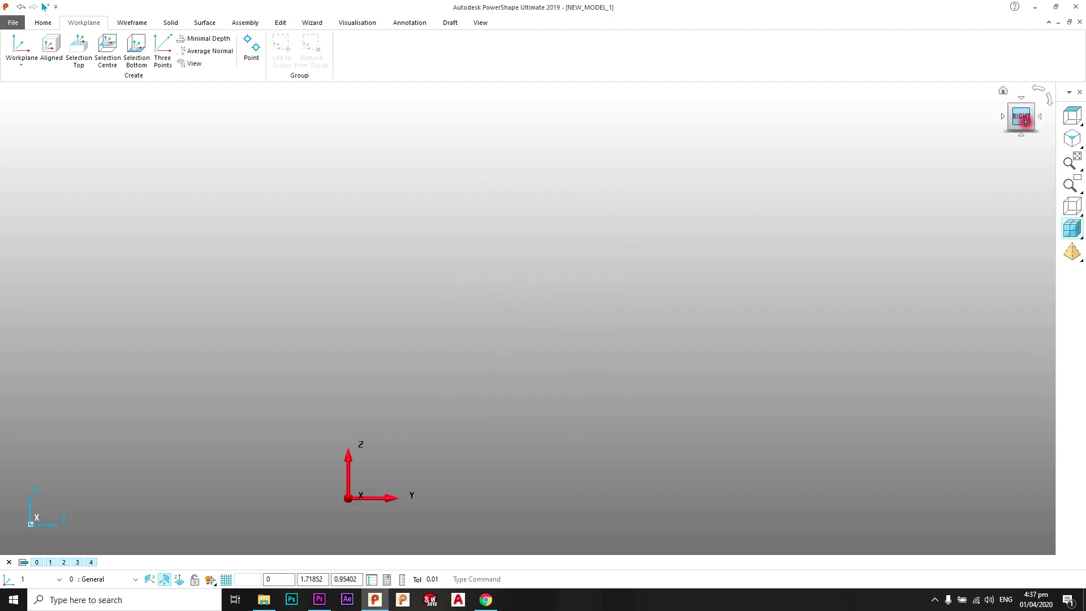
pyautogui.click(1075, 133)
pyautogui.click(1018, 108)
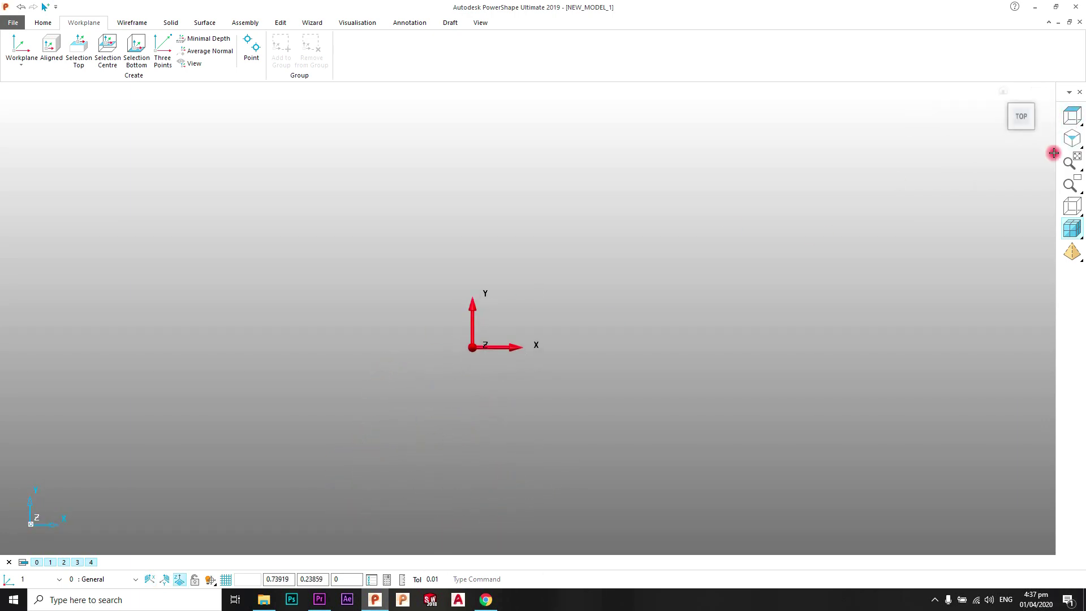
pyautogui.click(1078, 111)
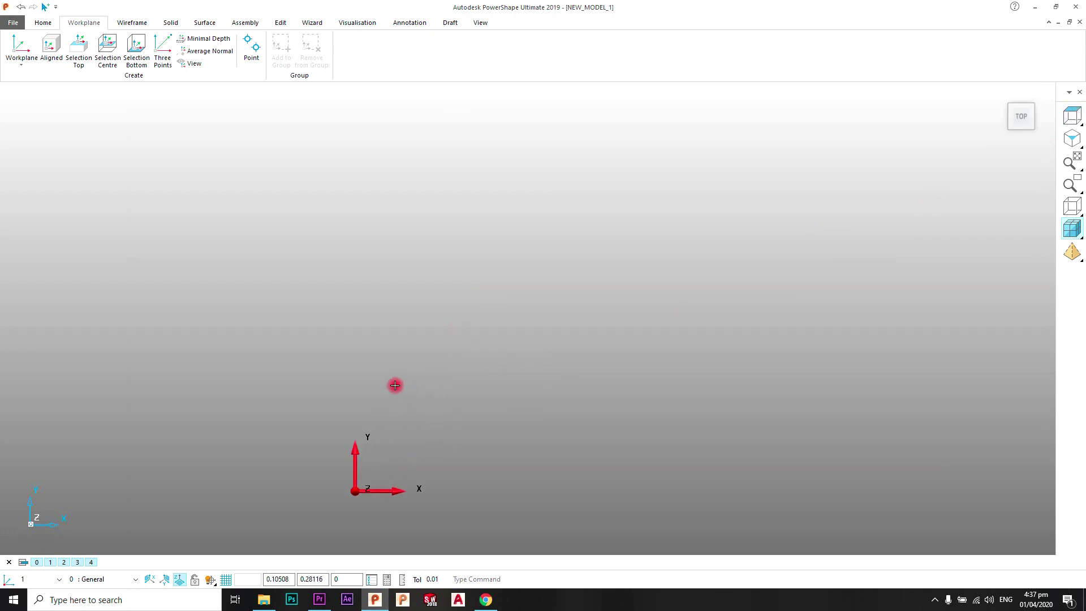